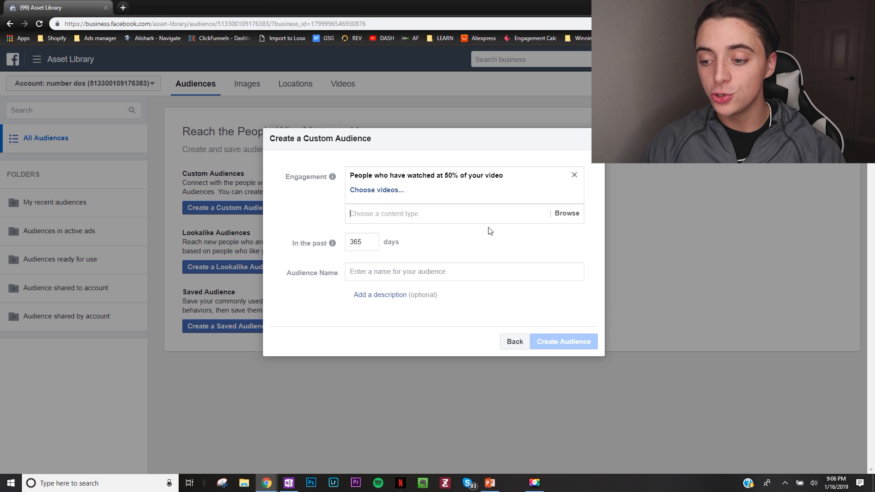
# Choose the first listed video as the source for 50% viewers and create the custom audience named "50% VV - 365"
pyautogui.click(372, 191)
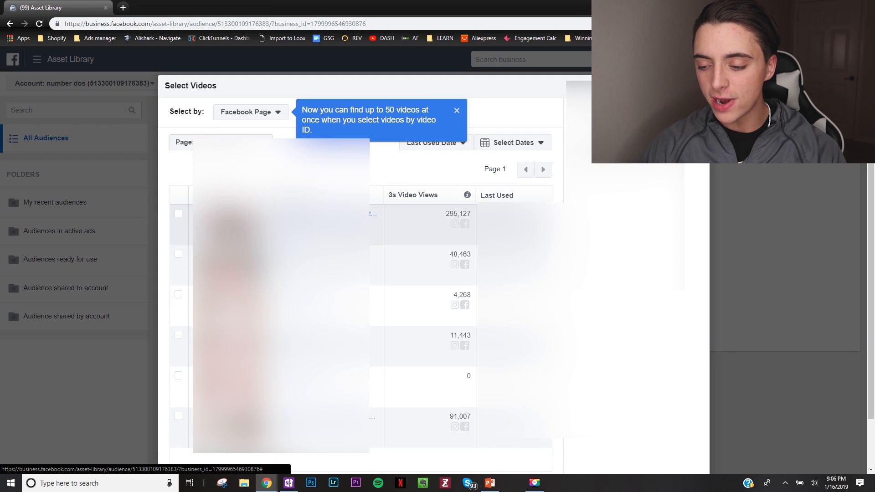
pyautogui.click(178, 213)
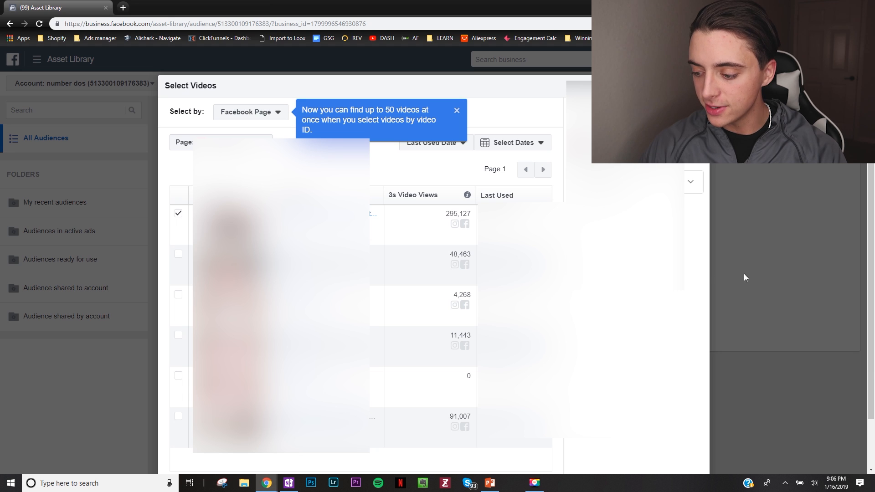
pyautogui.scroll(-1, 720, 296)
pyautogui.click(681, 435)
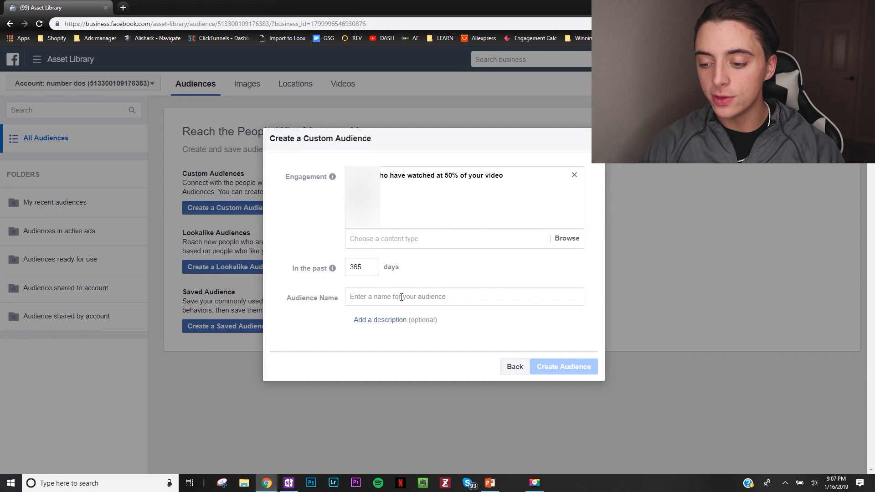
pyautogui.write('50% VV - 365')
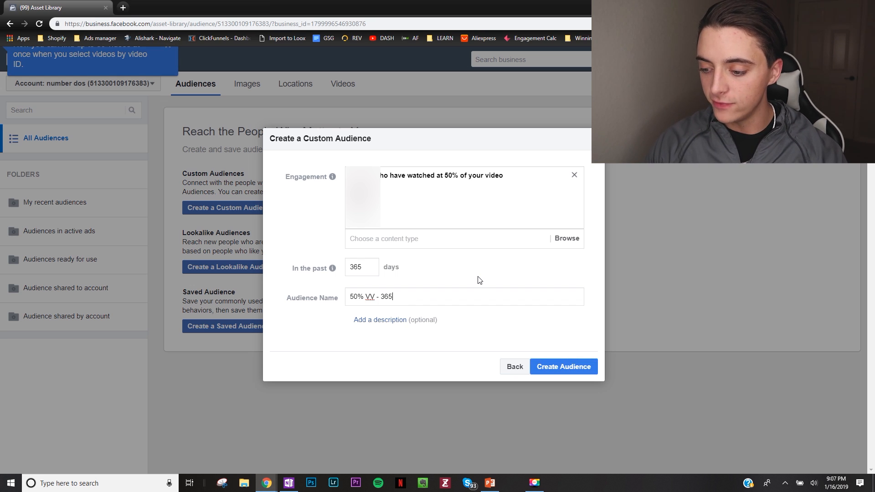
pyautogui.click(540, 368)
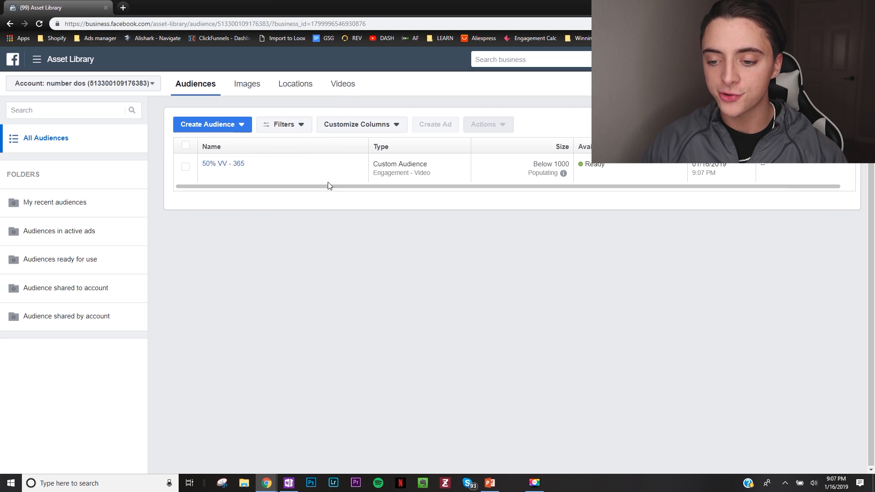
# Start a lookalike audience from the source "50% VV - 365" with United States as its location
pyautogui.click(225, 124)
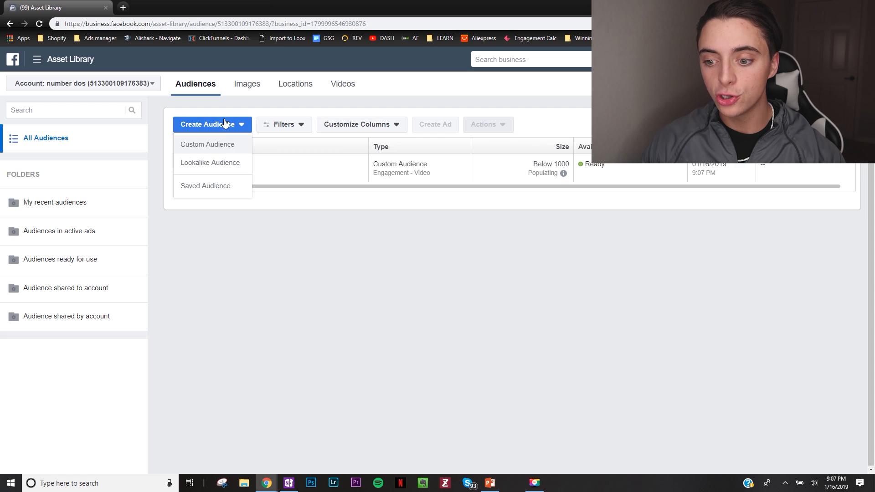
pyautogui.click(223, 165)
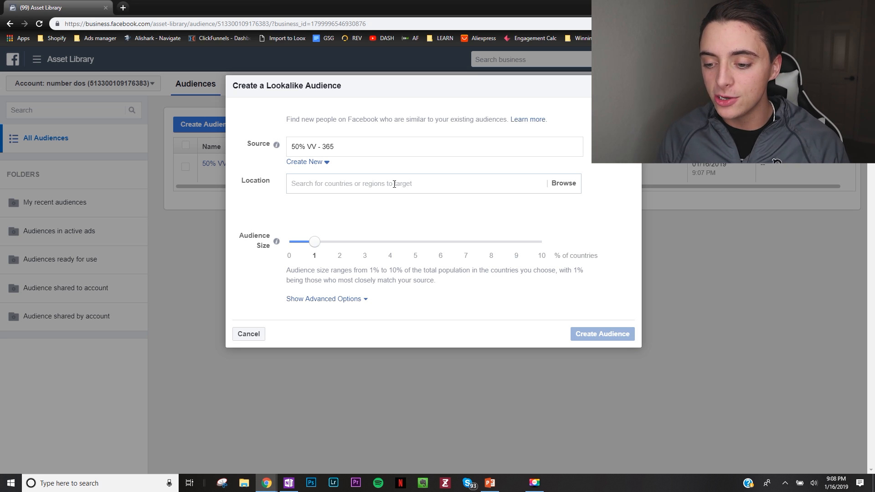
pyautogui.write('un')
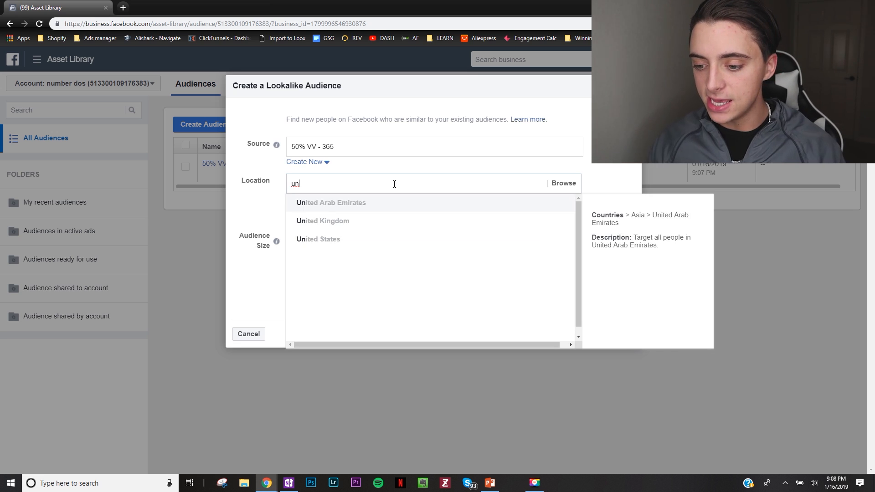
pyautogui.write('ited st')
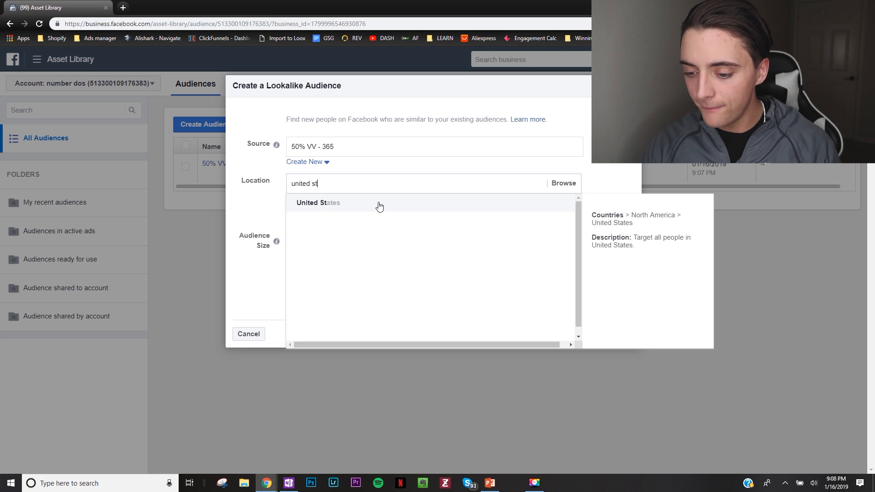
pyautogui.click(378, 205)
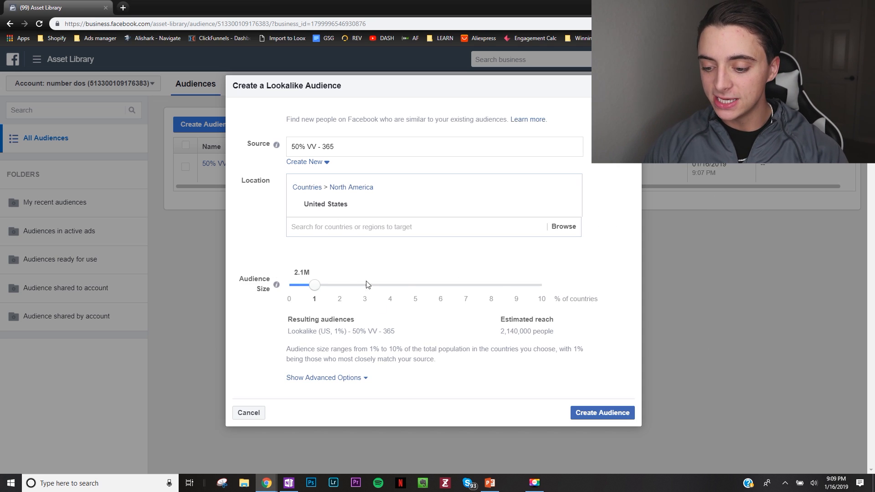
# Split the lookalike into five audiences with boundaries at 0, 1, 2, 3, 4 and 5 percent, and create them
pyautogui.click(333, 378)
pyautogui.click(297, 275)
pyautogui.click(297, 345)
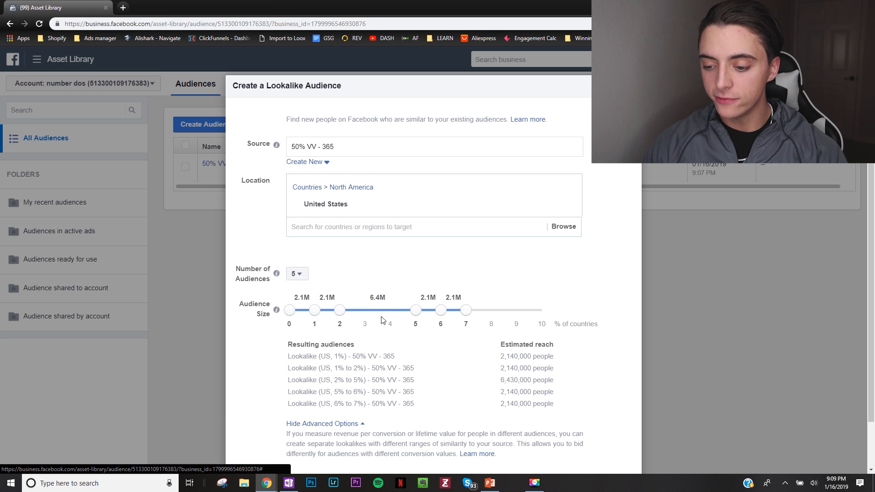
pyautogui.moveTo(415, 310); pyautogui.dragTo(364, 314)
pyautogui.moveTo(438, 314); pyautogui.dragTo(390, 316)
pyautogui.moveTo(460, 314); pyautogui.dragTo(412, 317)
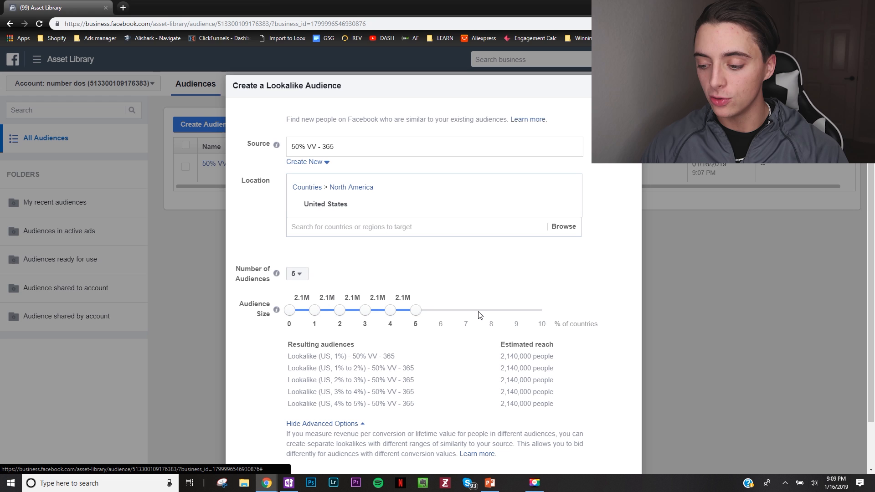
pyautogui.scroll(-2, 474, 365)
pyautogui.click(620, 436)
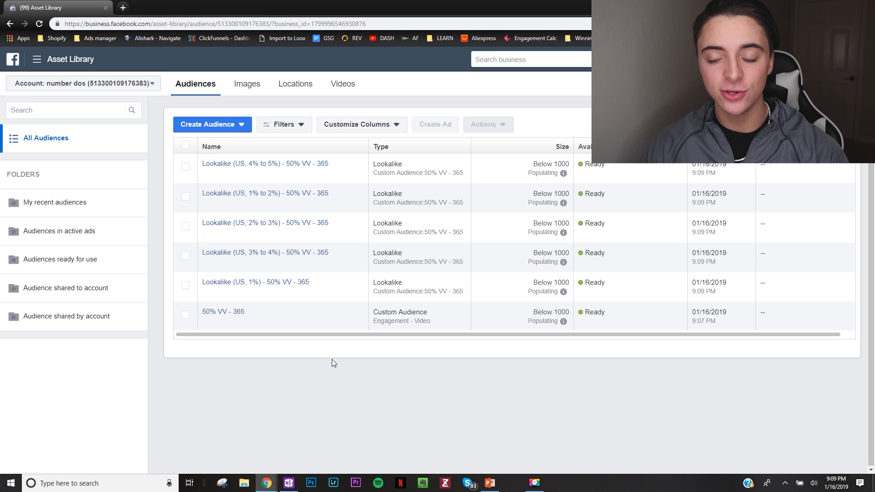
# Start another lookalike audience based on "50% VV - 365", again targeting the United States
pyautogui.click(207, 126)
pyautogui.click(205, 127)
pyautogui.click(212, 128)
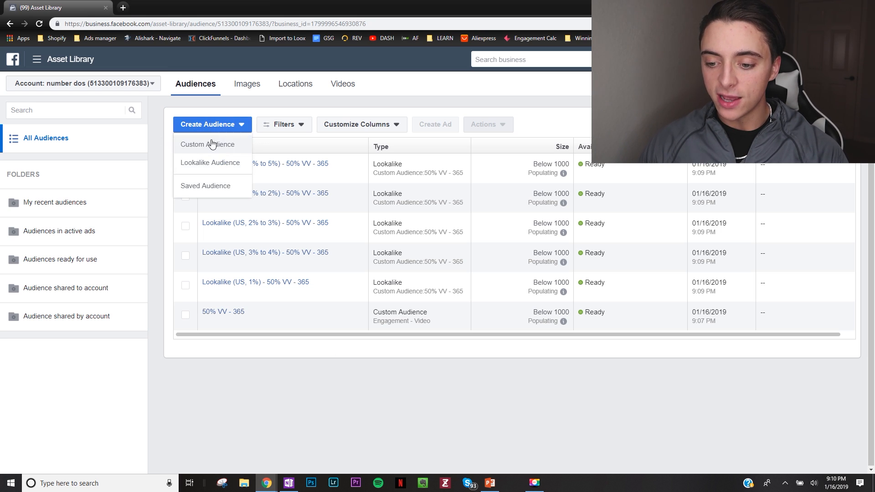
pyautogui.click(212, 162)
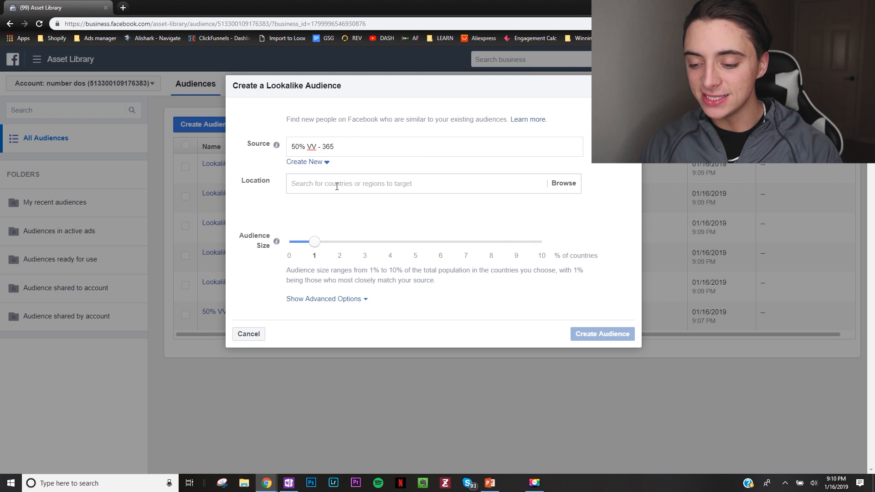
pyautogui.click(337, 187)
pyautogui.write('un')
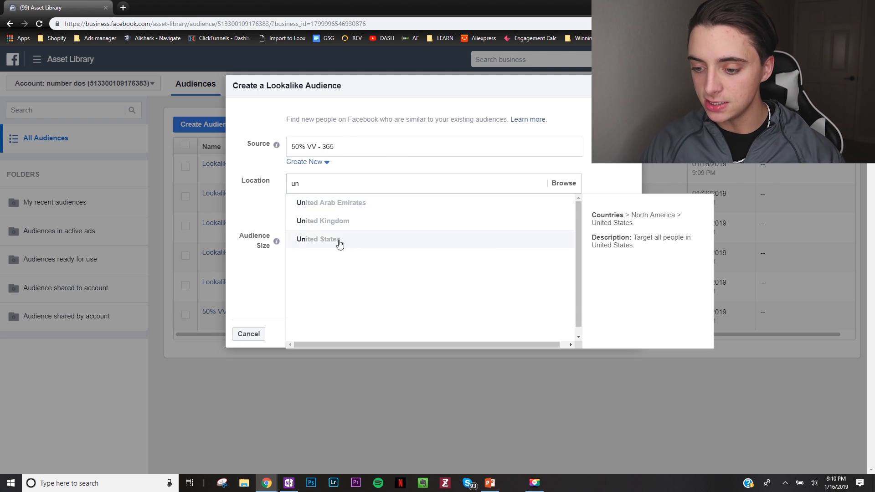
pyautogui.click(338, 240)
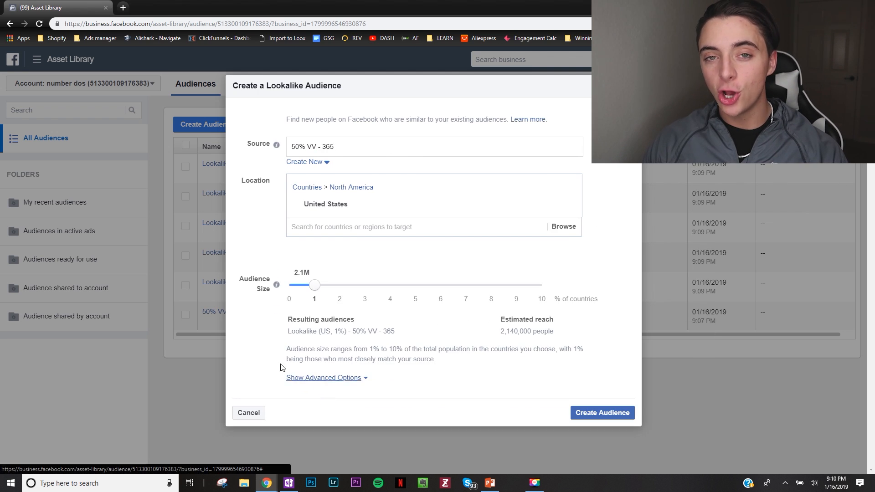
# Divide this lookalike into five one-percent audiences spanning 5 to 10 percent, and create them
pyautogui.click(335, 378)
pyautogui.click(296, 274)
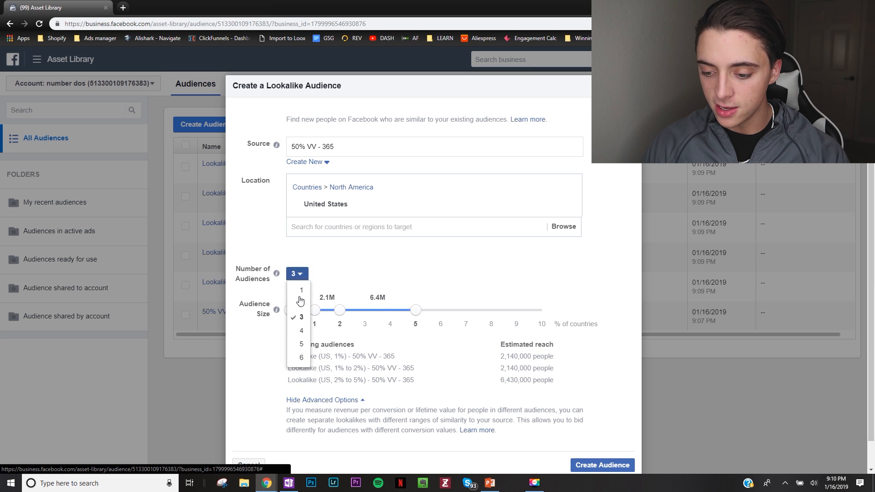
pyautogui.click(301, 344)
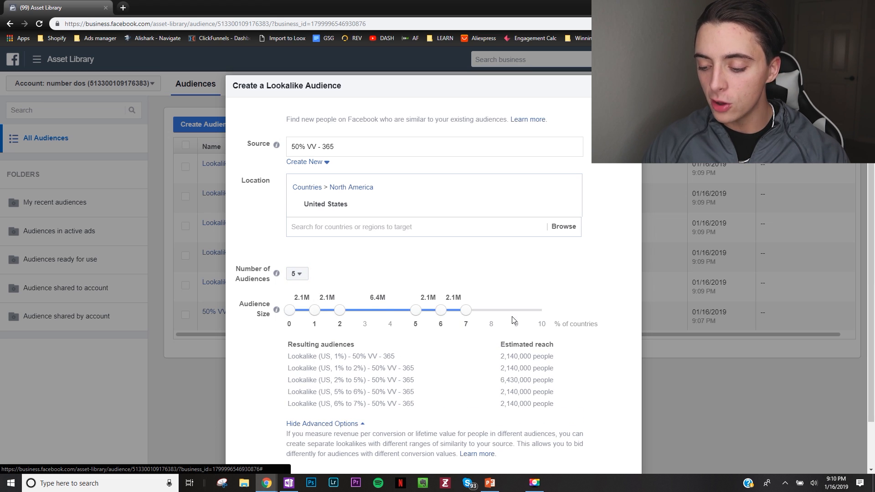
pyautogui.moveTo(465, 311); pyautogui.dragTo(516, 311)
pyautogui.moveTo(406, 314); pyautogui.dragTo(490, 312)
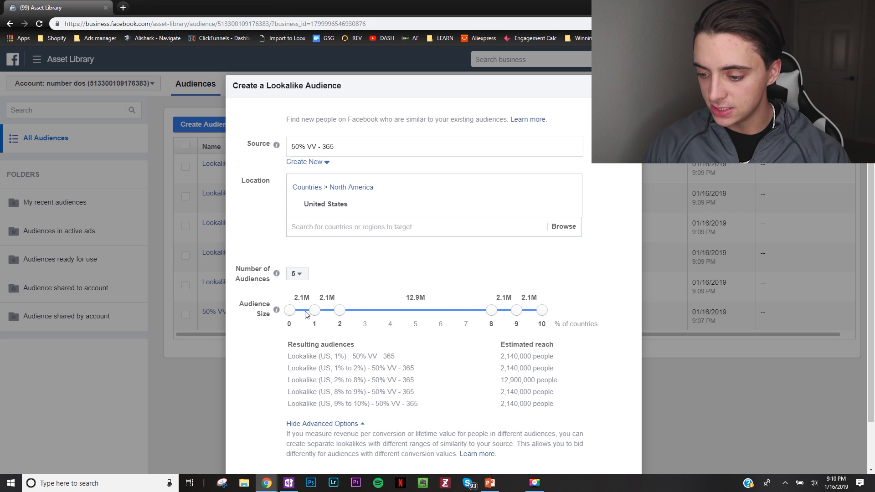
pyautogui.moveTo(337, 312); pyautogui.dragTo(446, 310)
pyautogui.moveTo(298, 314); pyautogui.dragTo(416, 312)
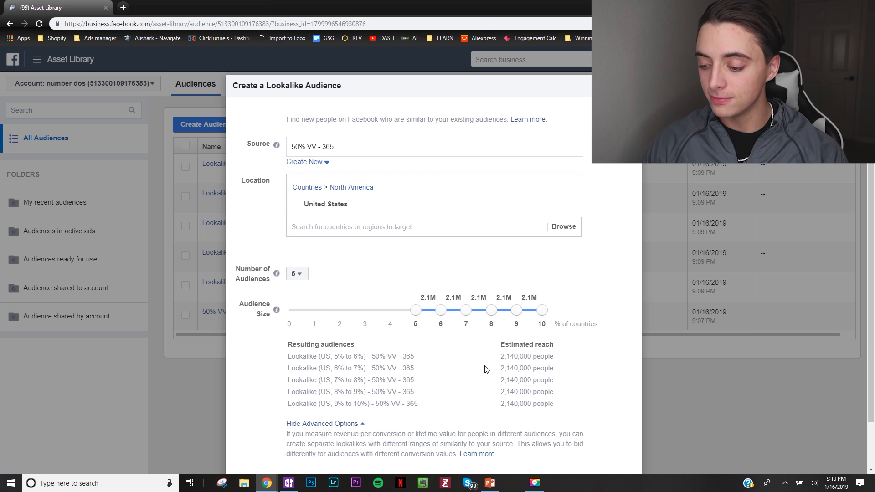
pyautogui.scroll(-2, 462, 374)
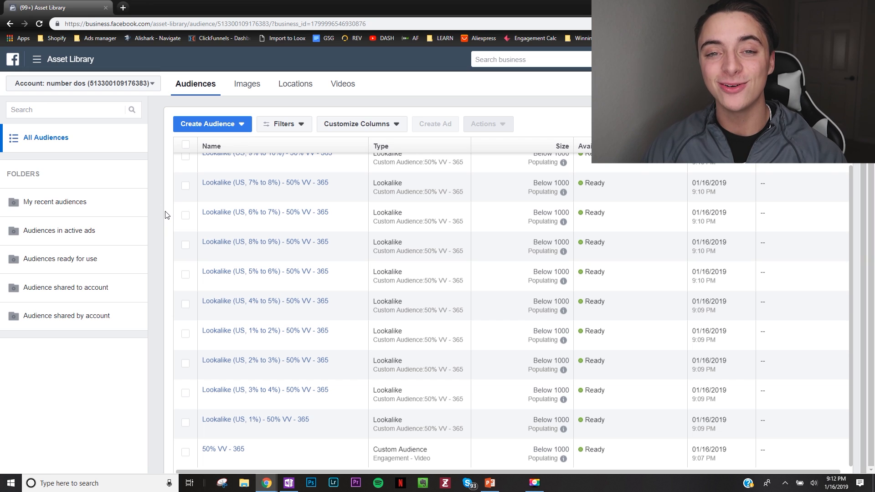
# Start a website traffic custom audience that includes people who meet ALL of the criteria
pyautogui.click(215, 126)
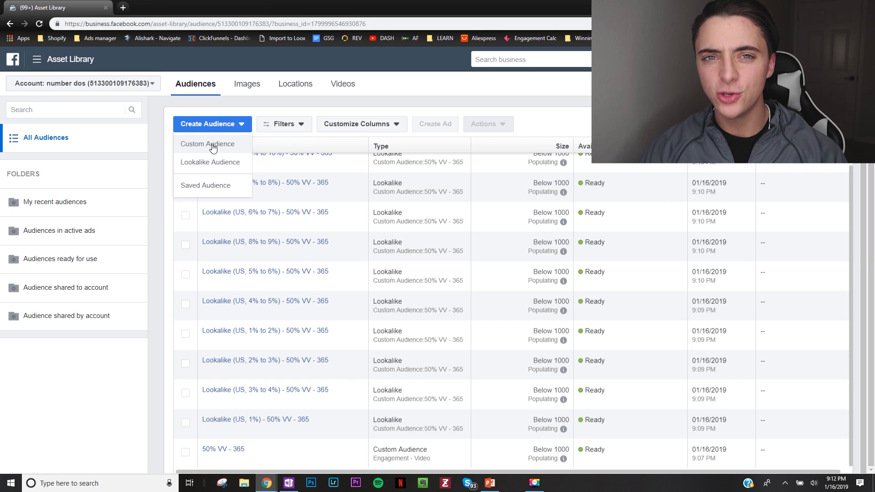
pyautogui.click(212, 144)
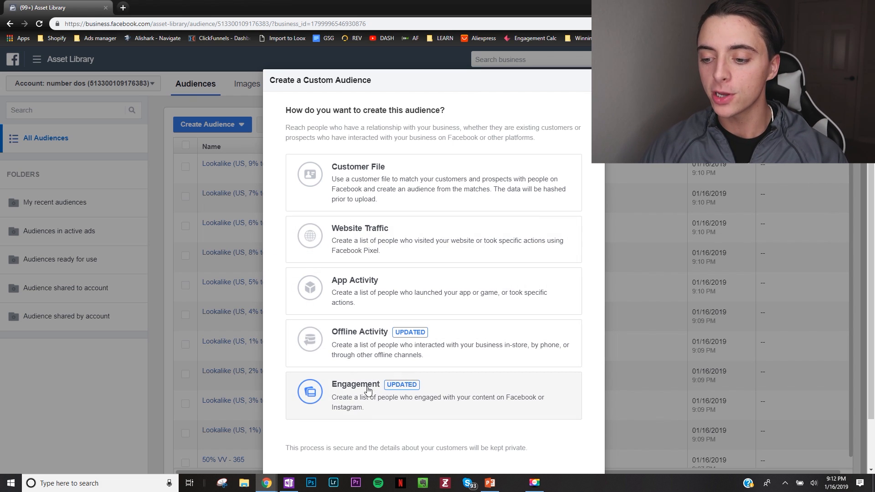
pyautogui.click(355, 245)
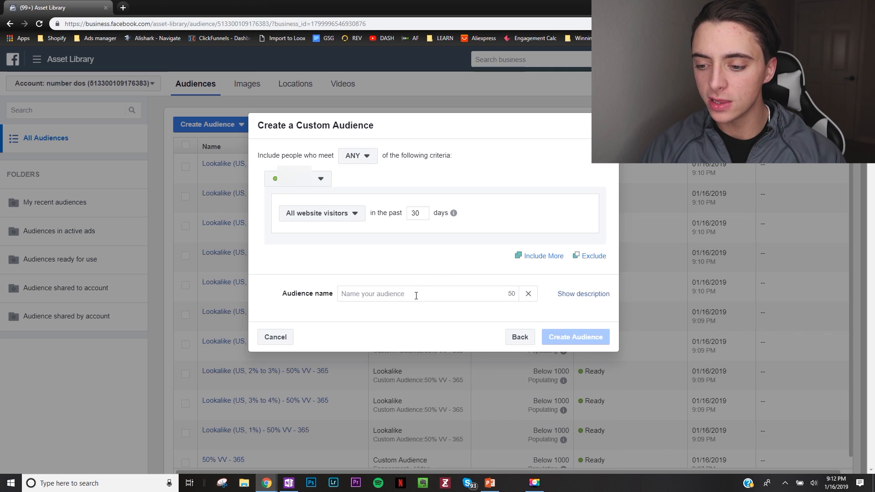
pyautogui.click(364, 159)
pyautogui.click(369, 187)
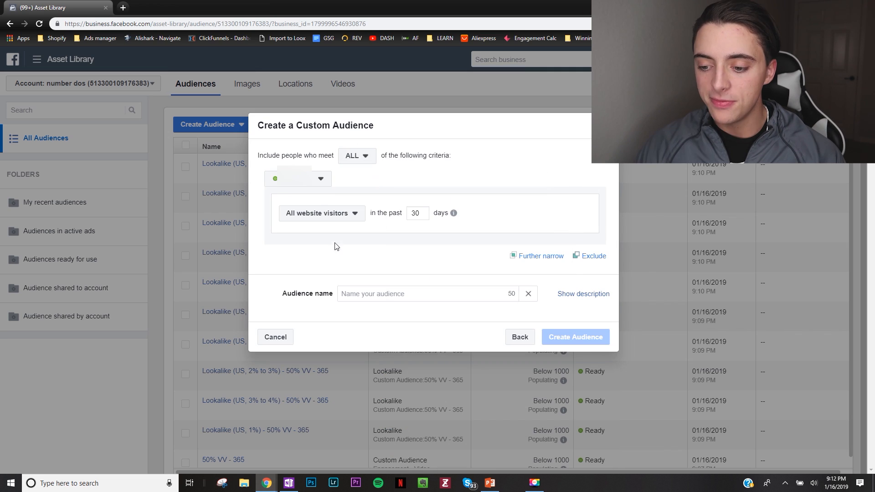
# Set the first criterion to the Purchase event in the past 180 days
pyautogui.click(333, 218)
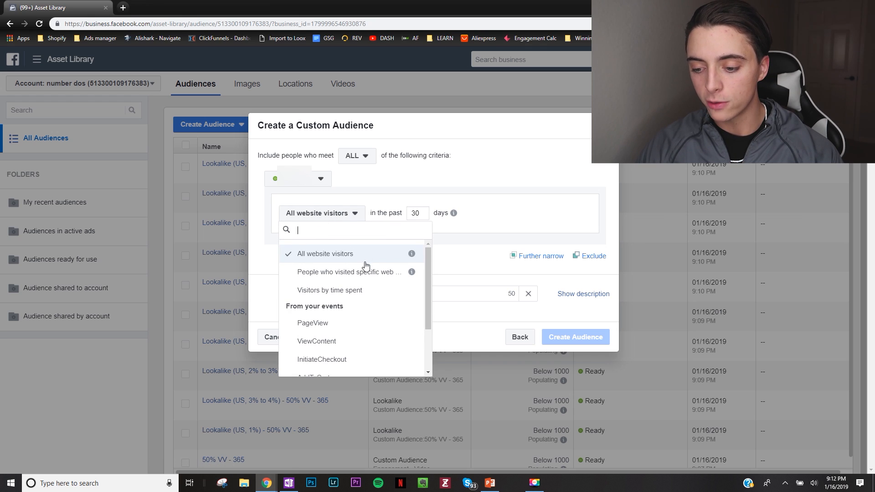
pyautogui.scroll(-1, 348, 292)
pyautogui.scroll(-1, 353, 300)
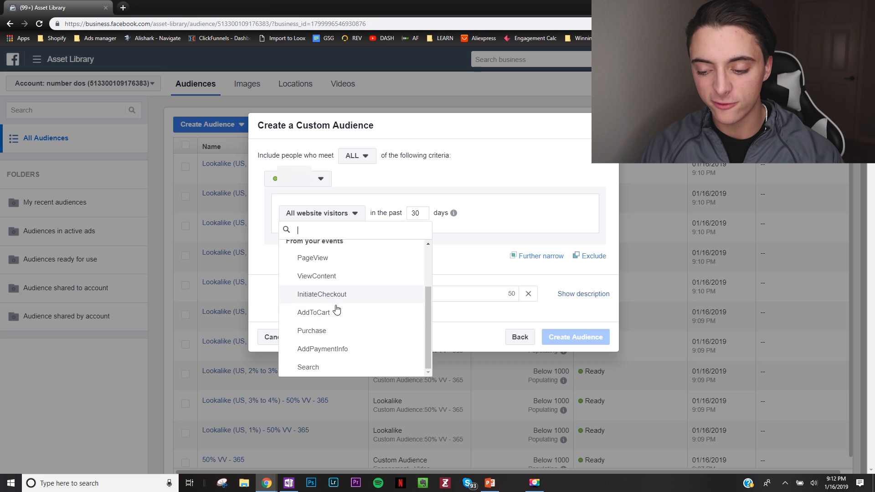
pyautogui.click(322, 334)
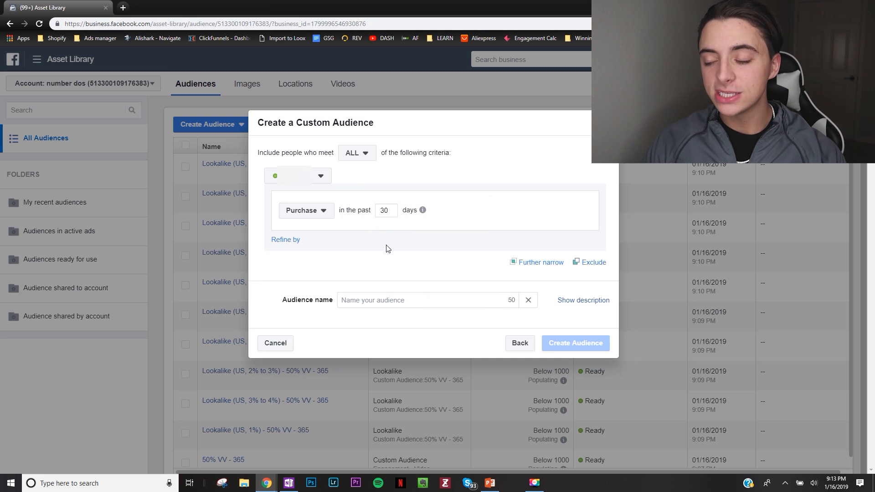
pyautogui.doubleClick(389, 212)
pyautogui.press('BackSpace')
pyautogui.write('180')
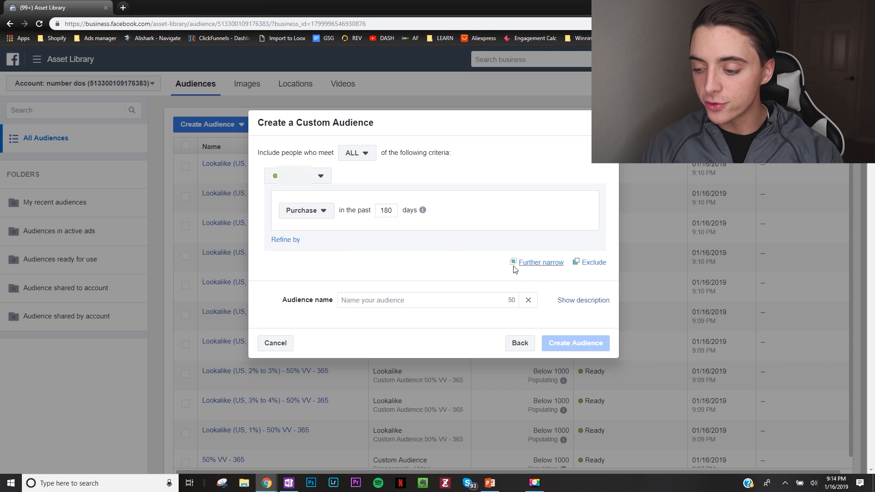
# Further narrow the audience with a second criterion for people who visited specific web pages in the past 180 days
pyautogui.click(537, 262)
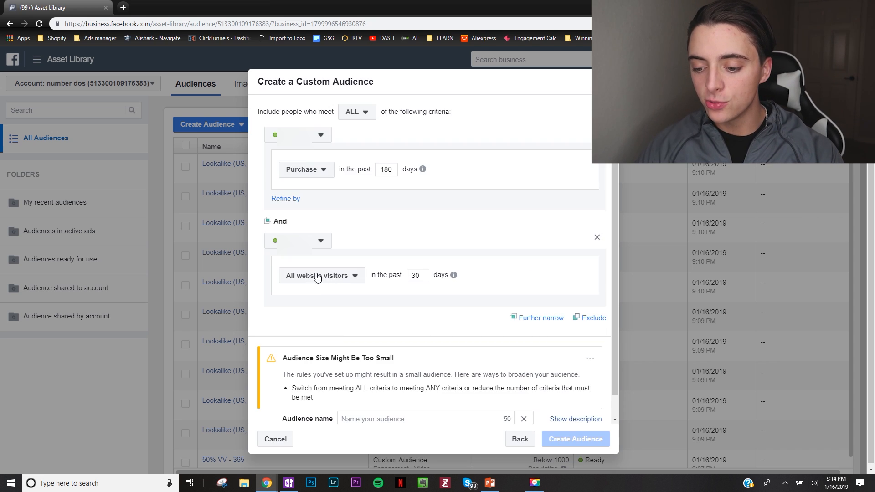
pyautogui.click(331, 279)
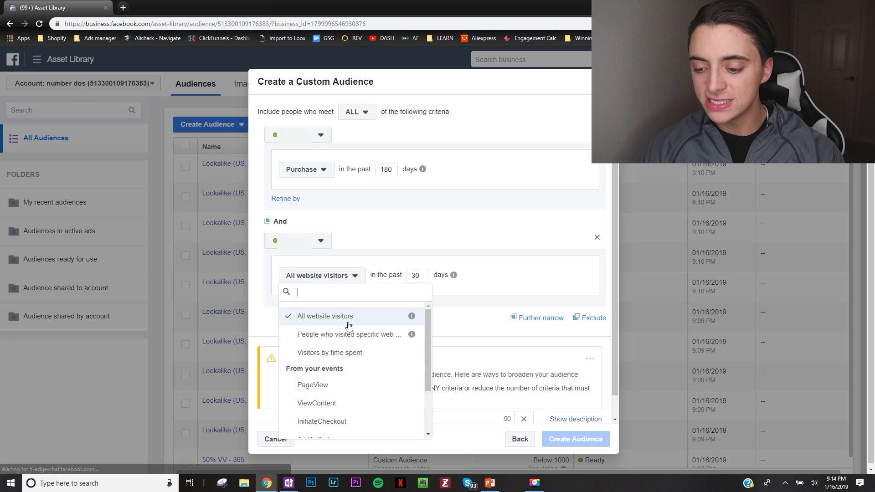
pyautogui.click(370, 337)
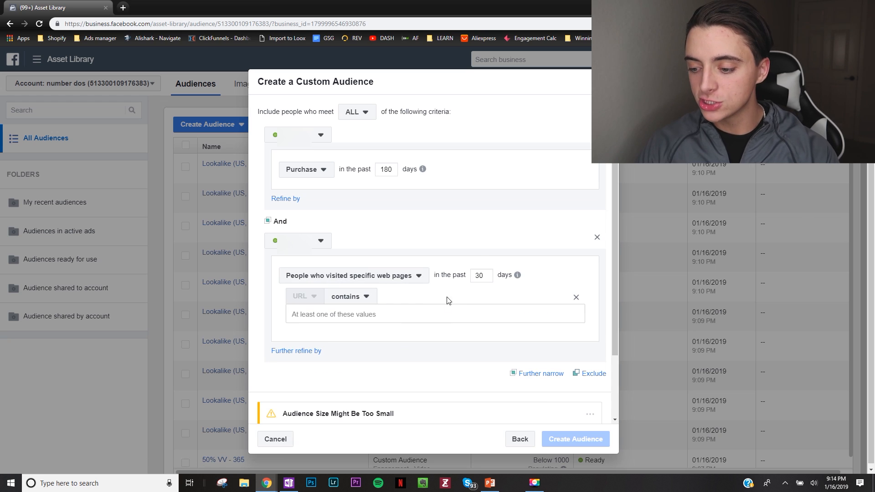
pyautogui.moveTo(486, 276); pyautogui.dragTo(471, 283)
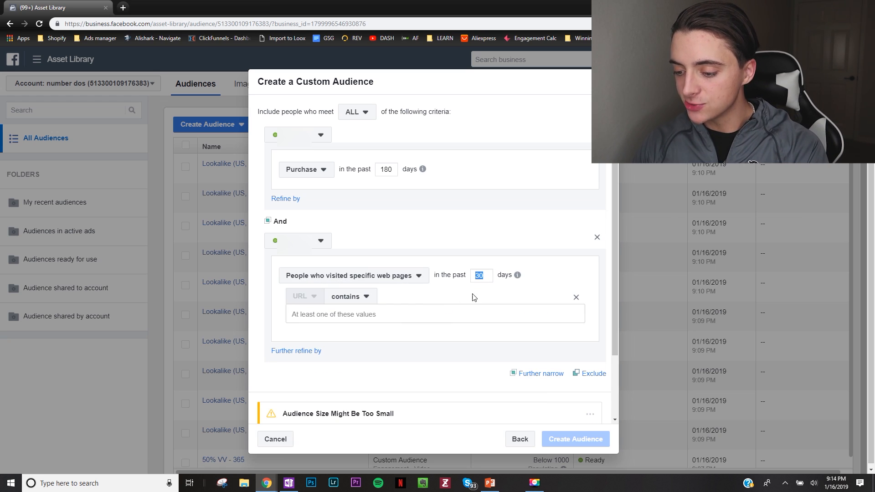
pyautogui.write('180')
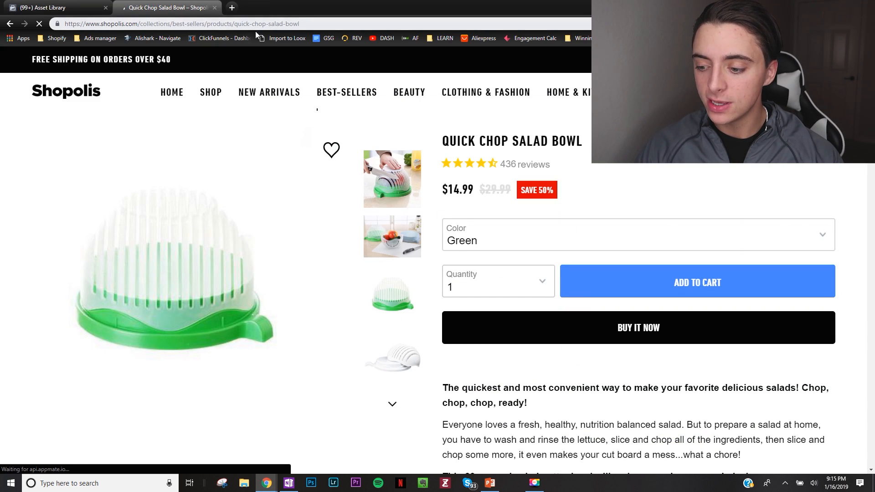
# Copy the Quick Chop Salad Bowl product page's URL from the Shopolis store
pyautogui.scroll(-3, 477, 184)
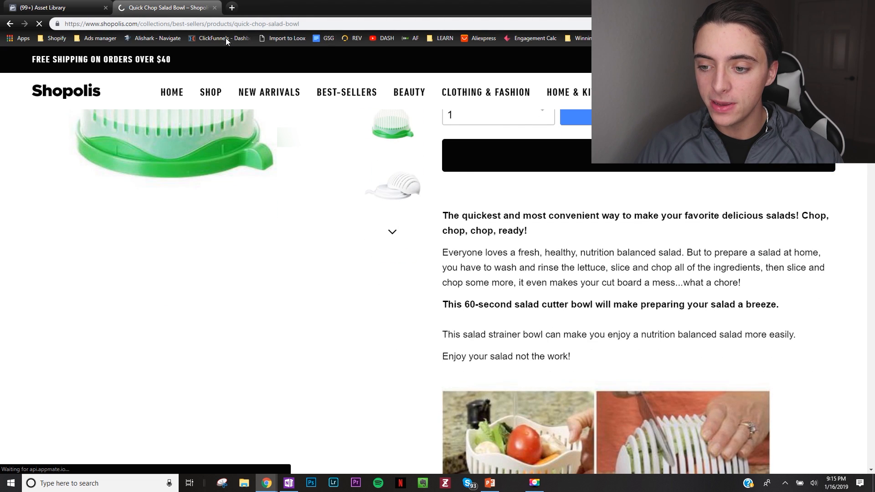
pyautogui.scroll(3, 477, 182)
pyautogui.click(334, 24)
pyautogui.hotkey('ctrl', 'c')
pyautogui.rightClick(241, 23)
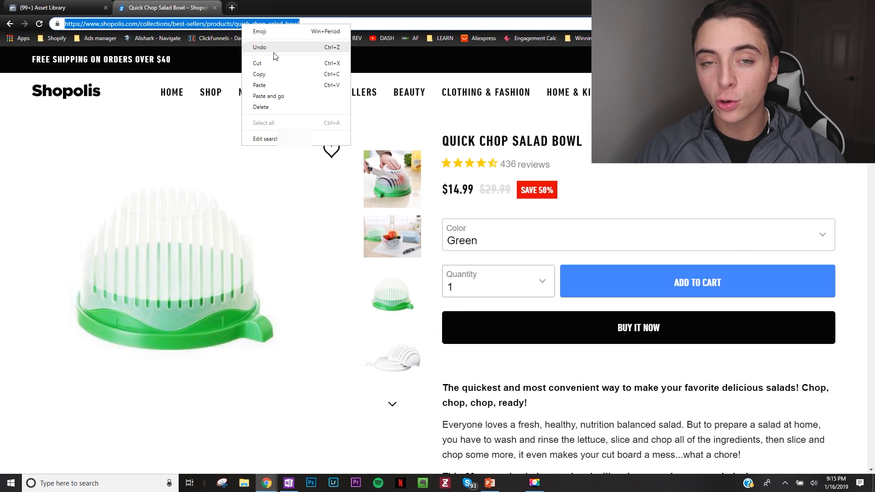
pyautogui.click(277, 70)
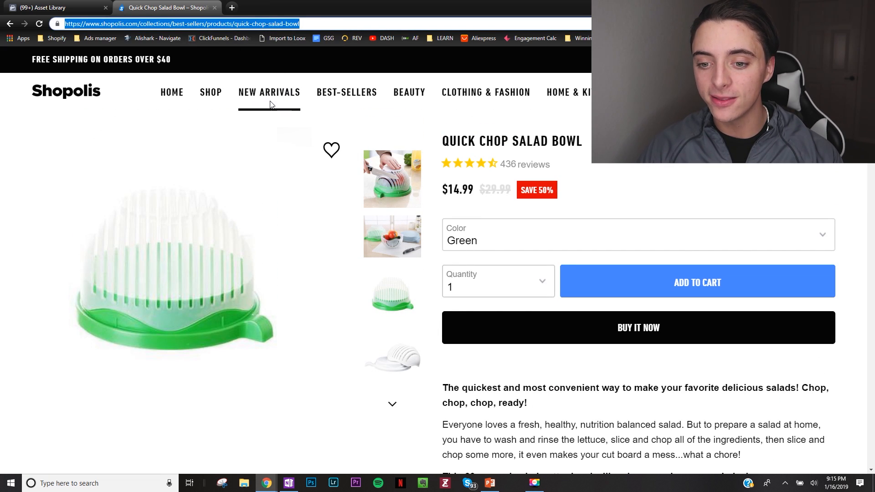
# Add the copied salad bowl product URL as the "contains" value of the second custom audience criterion
pyautogui.click(28, 7)
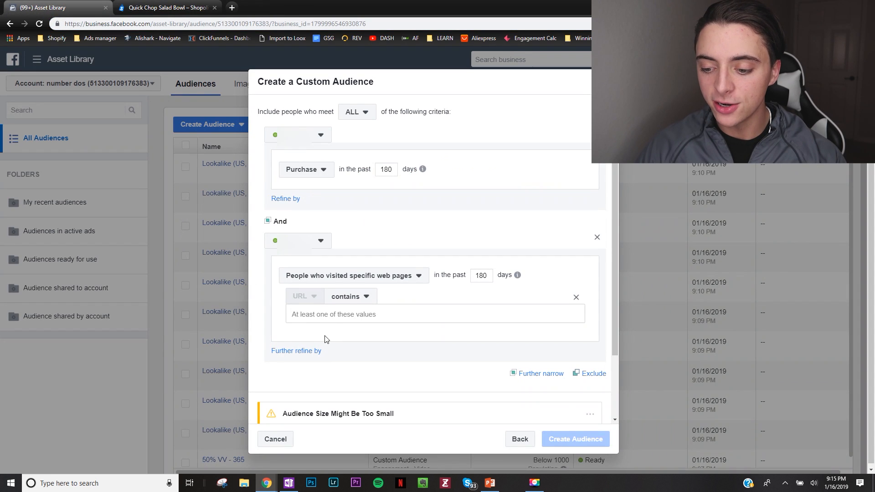
pyautogui.click(348, 317)
pyautogui.hotkey('ctrl', 'v')
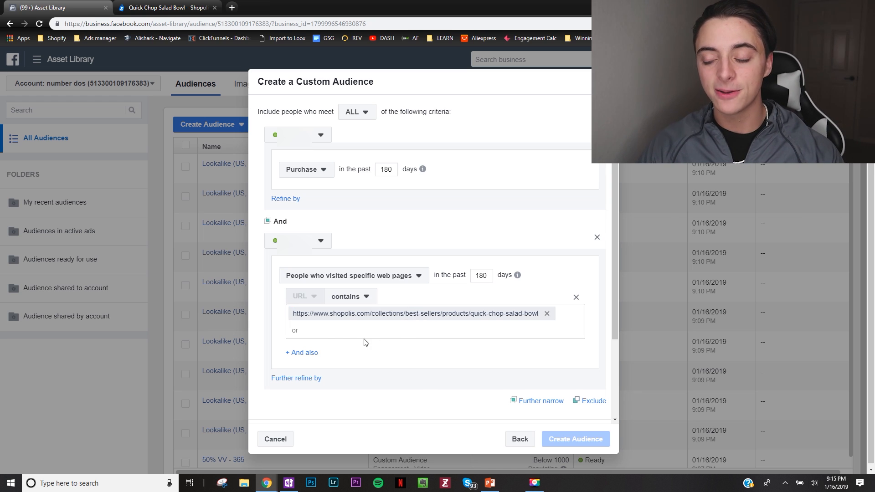
# Name the custom audience "Purchases Salad Bowl - 180 Days" and create it
pyautogui.scroll(-2, 529, 271)
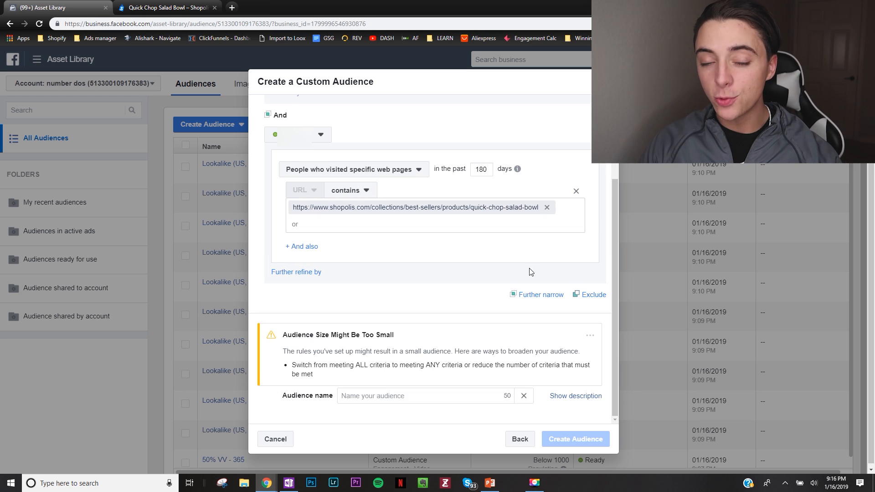
pyautogui.click(440, 397)
pyautogui.write('Purchases')
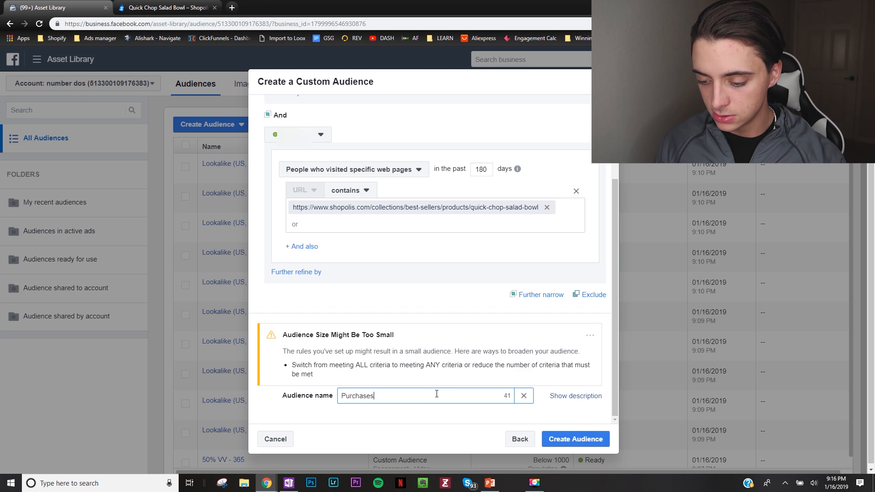
pyautogui.write(' Salad B')
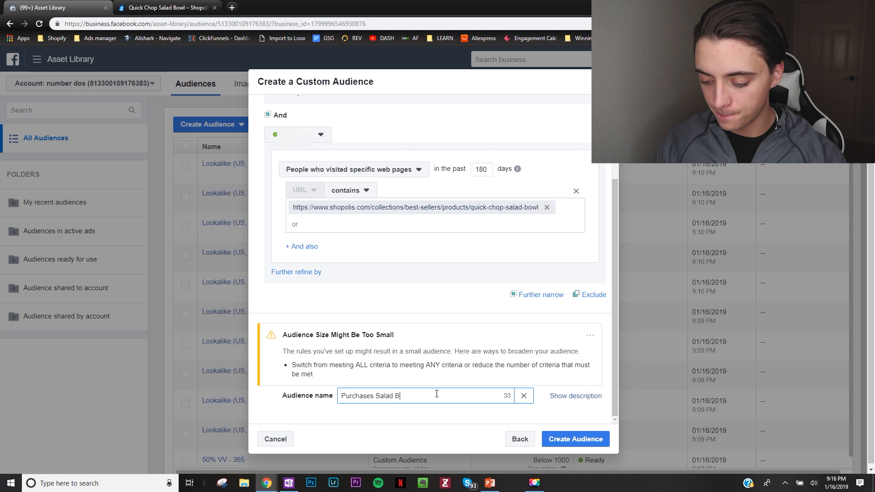
pyautogui.write('owl - 180 Days')
pyautogui.press('Return')
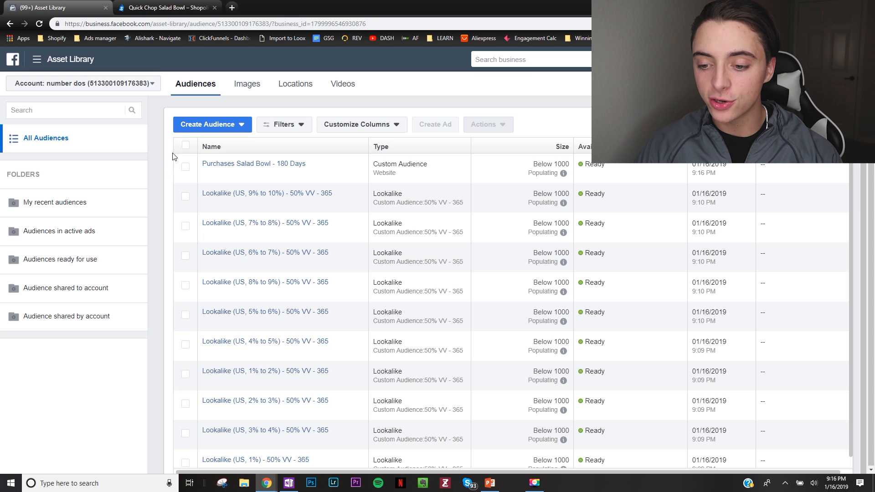
# Start a lookalike audience with Purchases Salad Bowl - 180 Days as the source and United States as the location
pyautogui.click(208, 126)
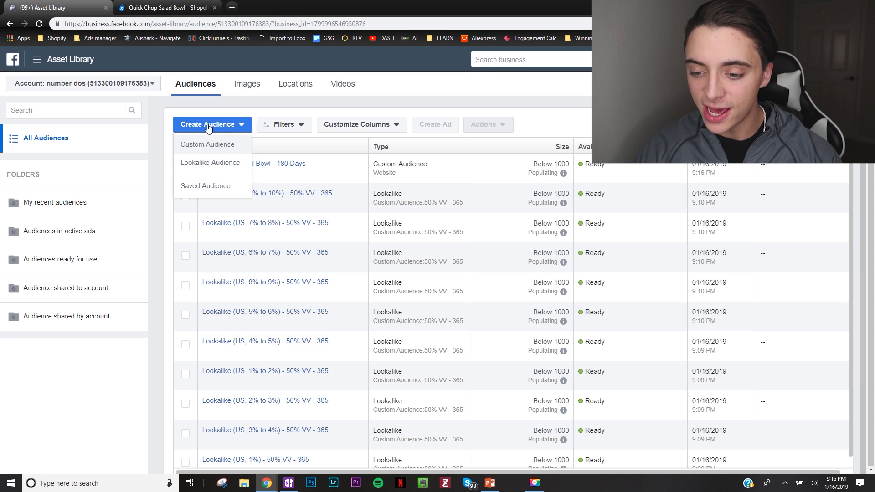
pyautogui.click(214, 163)
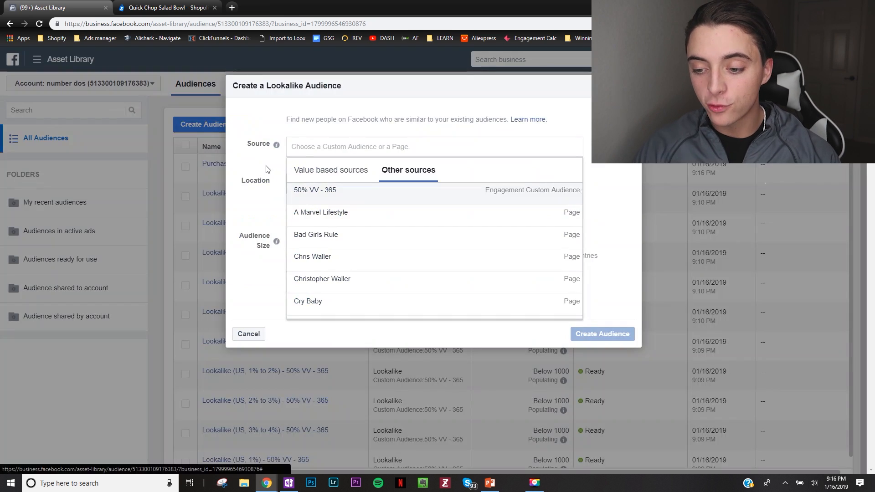
pyautogui.click(393, 149)
pyautogui.click(570, 198)
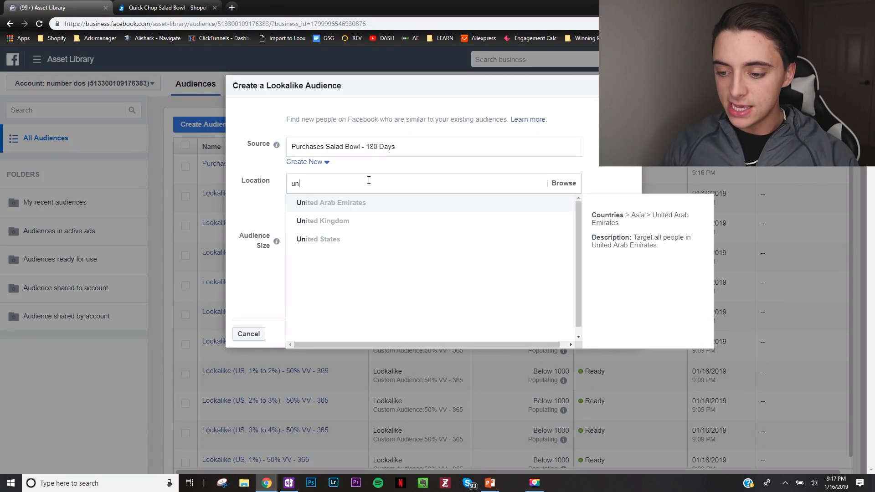
pyautogui.write('ited')
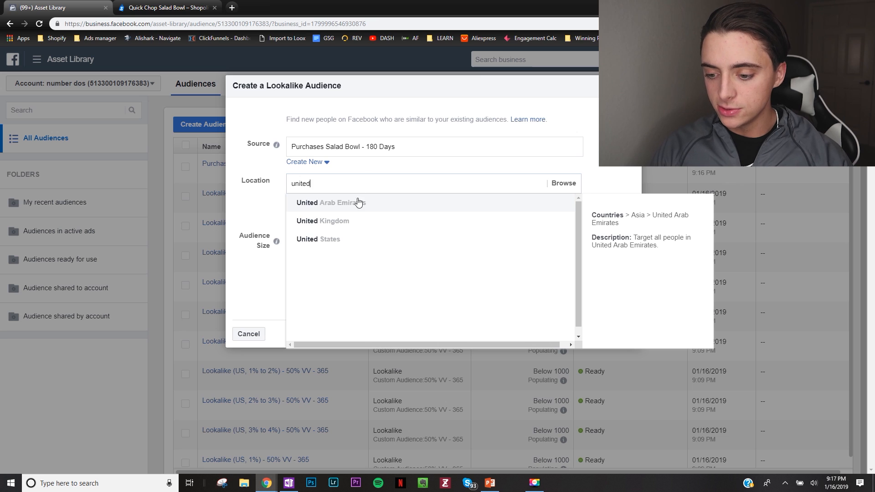
pyautogui.click(357, 239)
pyautogui.click(270, 254)
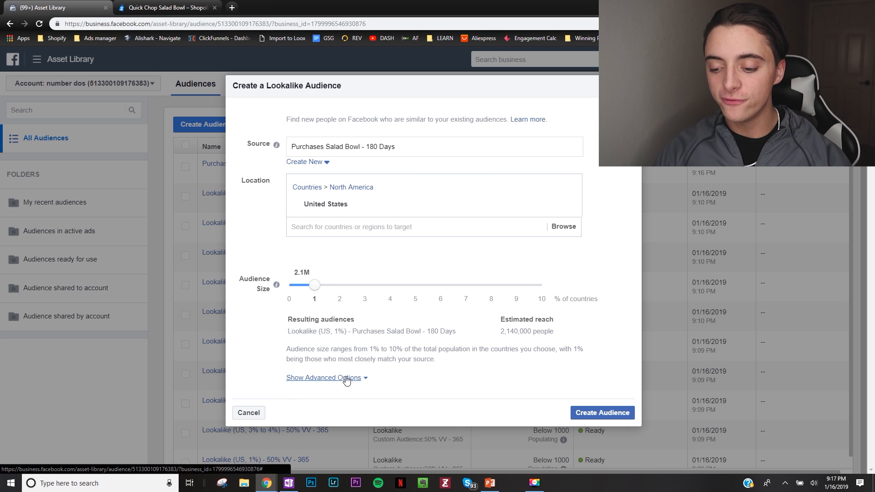
# Split the salad bowl purchaser lookalike into five one-percent audiences spanning 0 to 5 percent, and create them
pyautogui.click(347, 377)
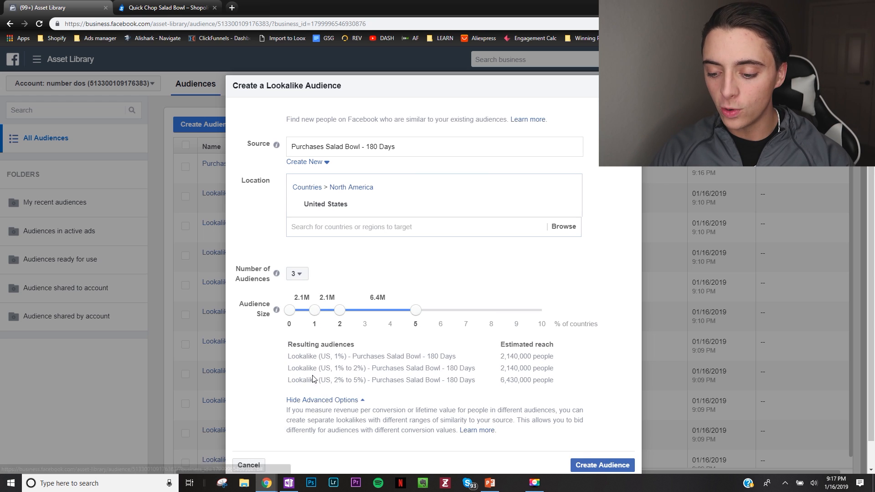
pyautogui.click(296, 272)
pyautogui.click(297, 340)
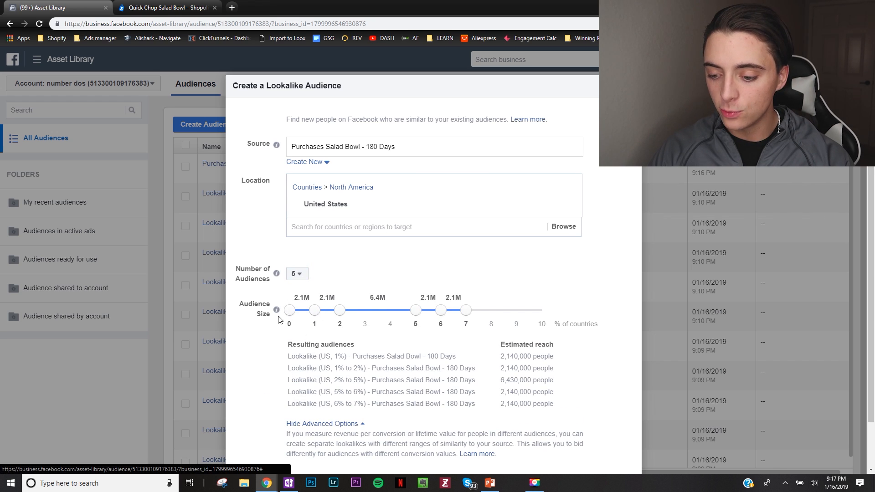
pyautogui.moveTo(414, 311); pyautogui.dragTo(364, 313)
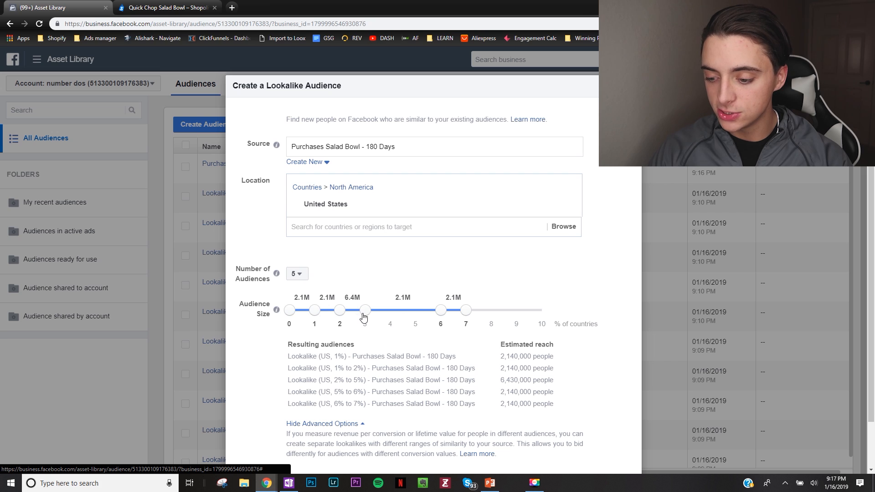
pyautogui.moveTo(440, 310); pyautogui.dragTo(390, 311)
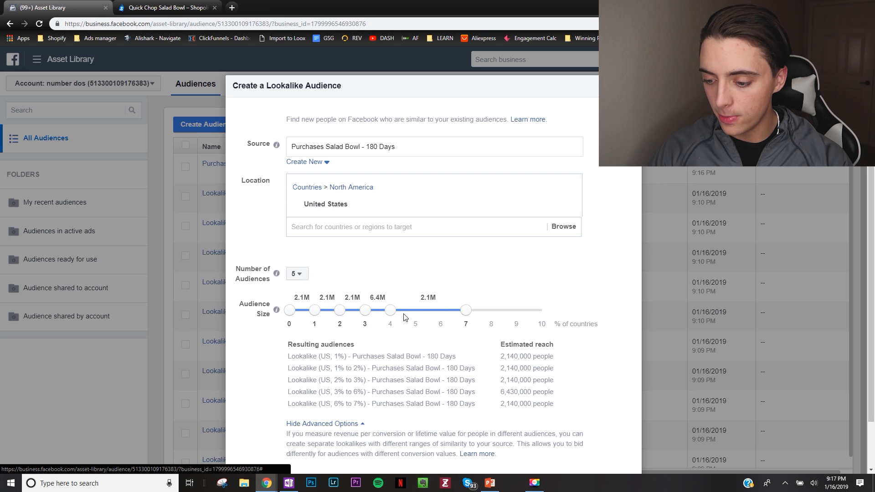
pyautogui.moveTo(465, 311); pyautogui.dragTo(415, 311)
pyautogui.scroll(-1, 473, 336)
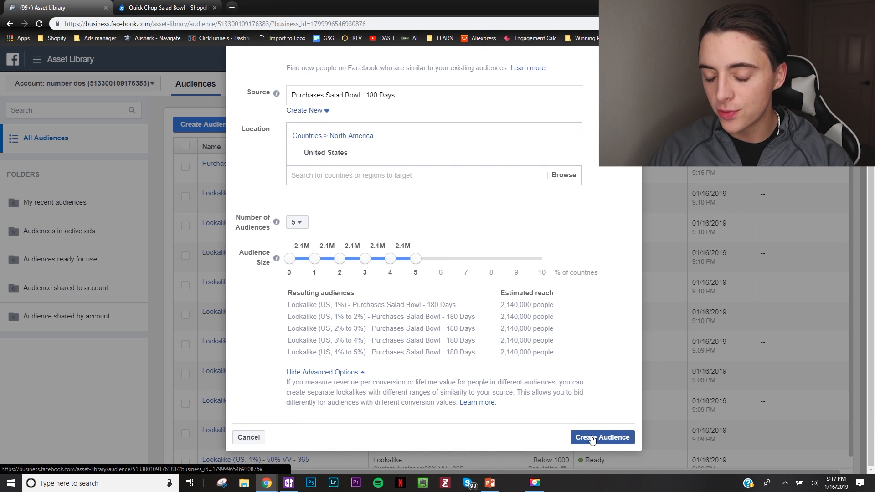
pyautogui.click(590, 438)
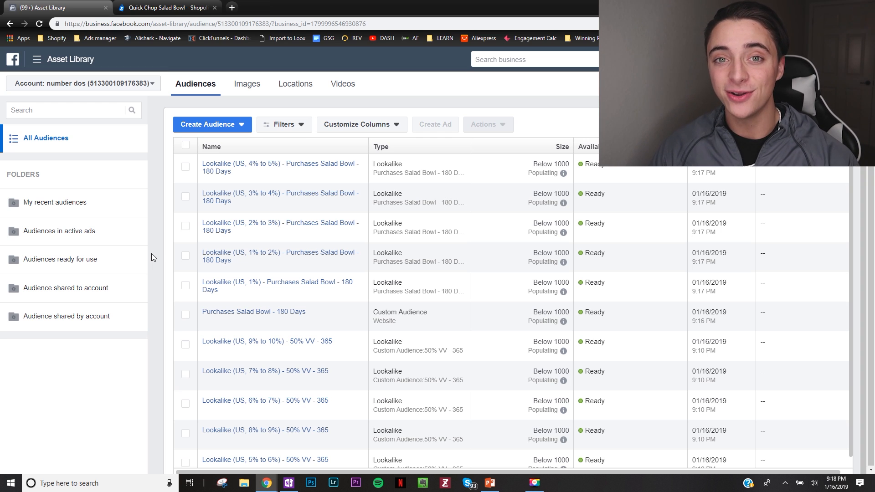
# Switch to Ads Manager and add Lookalike (US, 1%) - 50% VV - 365 to the new ad set's custom audiences
pyautogui.click(37, 60)
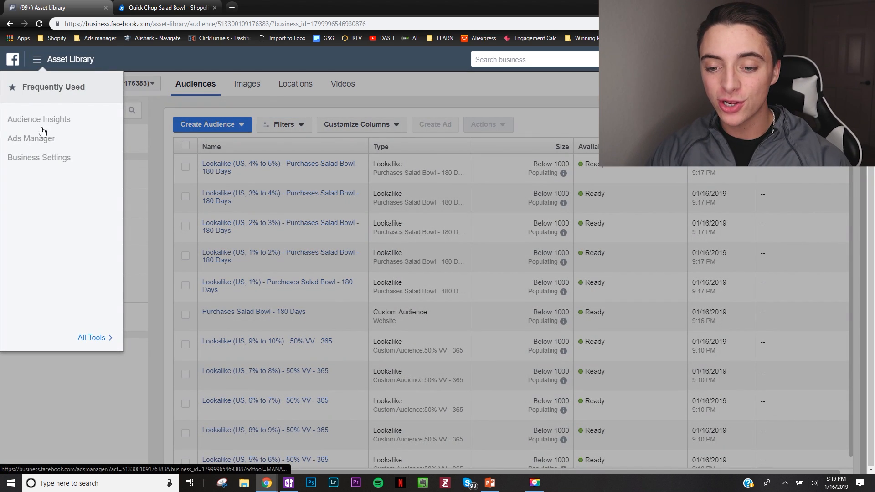
pyautogui.click(38, 143)
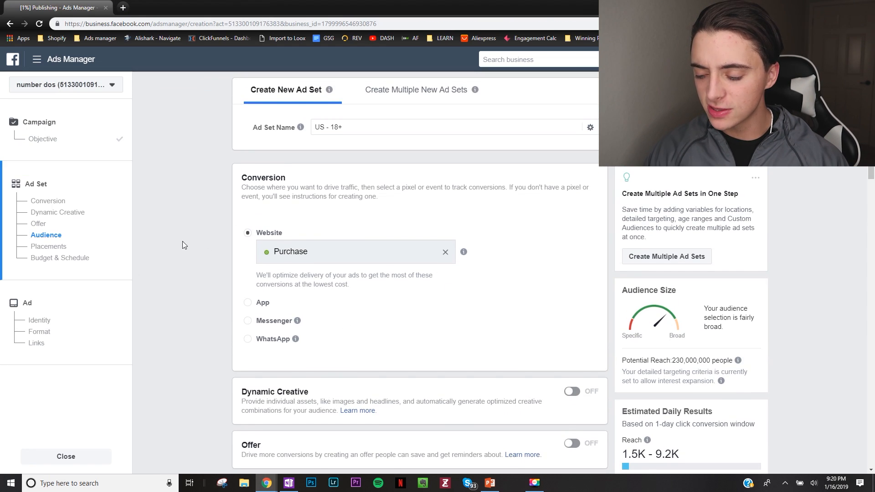
pyautogui.scroll(-6, 190, 245)
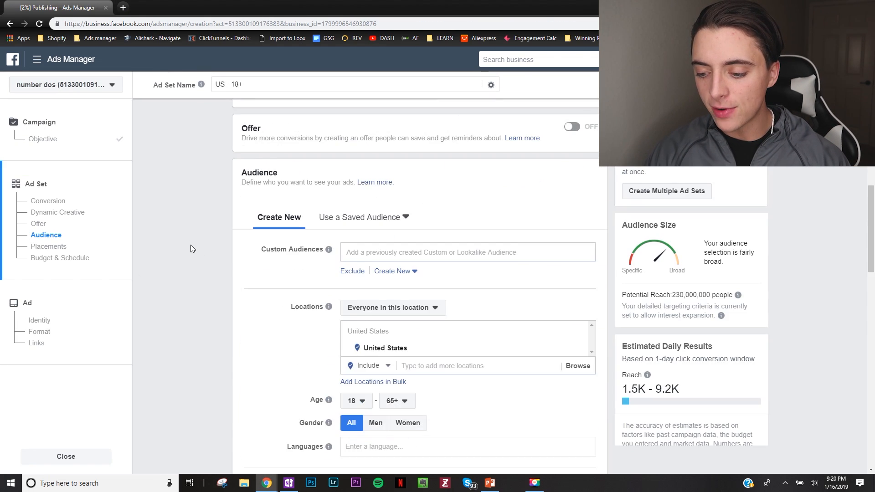
pyautogui.scroll(-2, 190, 248)
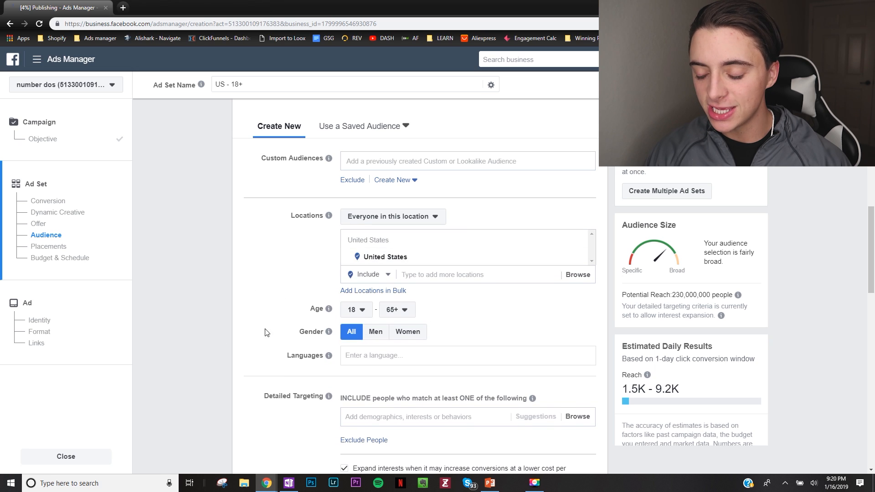
pyautogui.scroll(5, 255, 334)
pyautogui.scroll(-4, 268, 325)
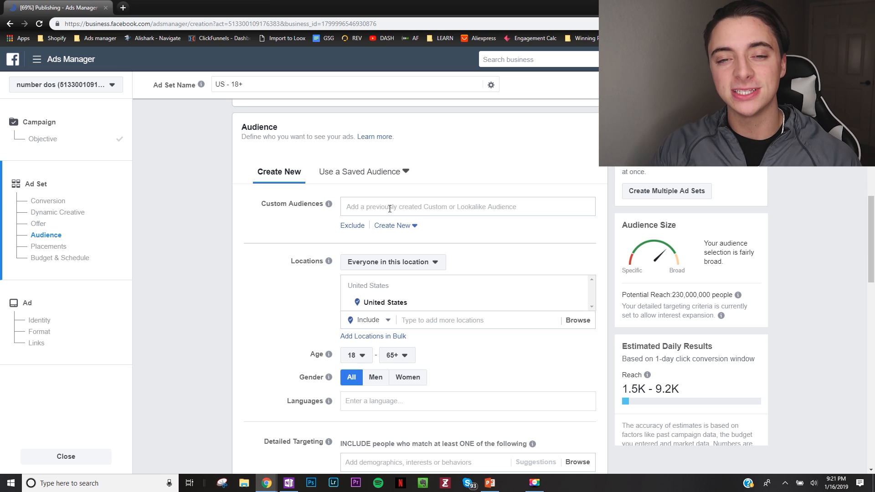
pyautogui.click(373, 208)
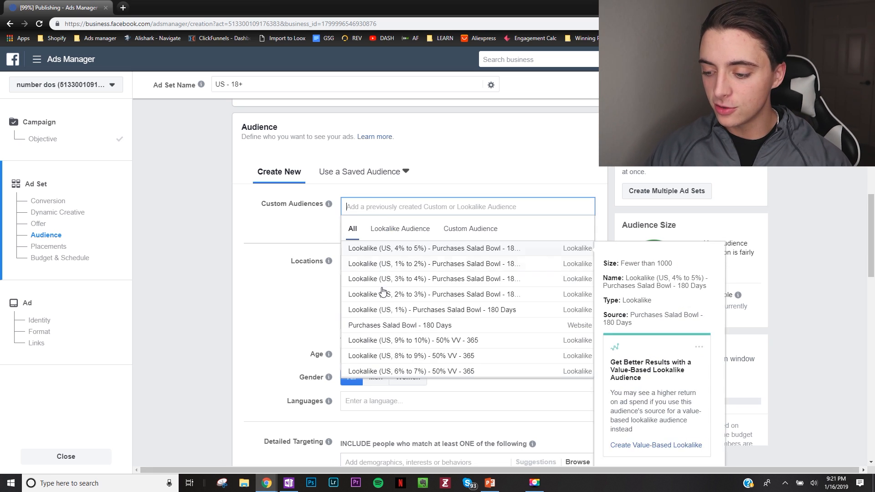
pyautogui.scroll(-2, 410, 300)
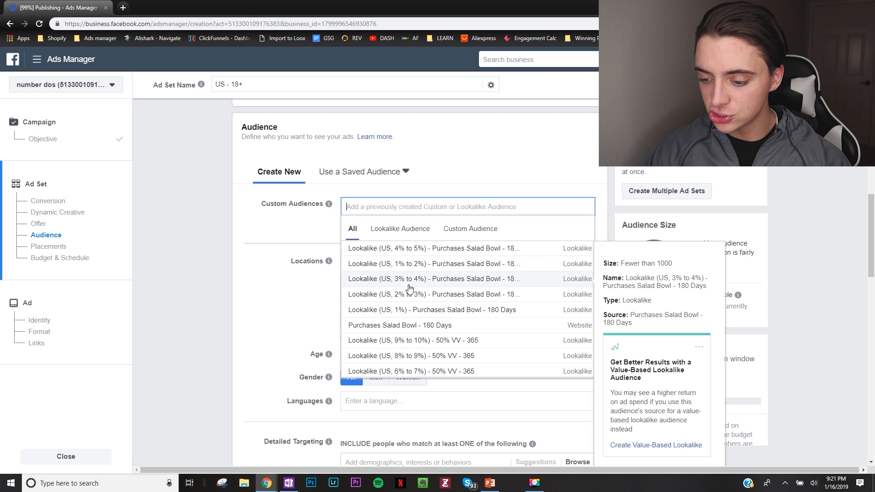
pyautogui.scroll(-3, 403, 288)
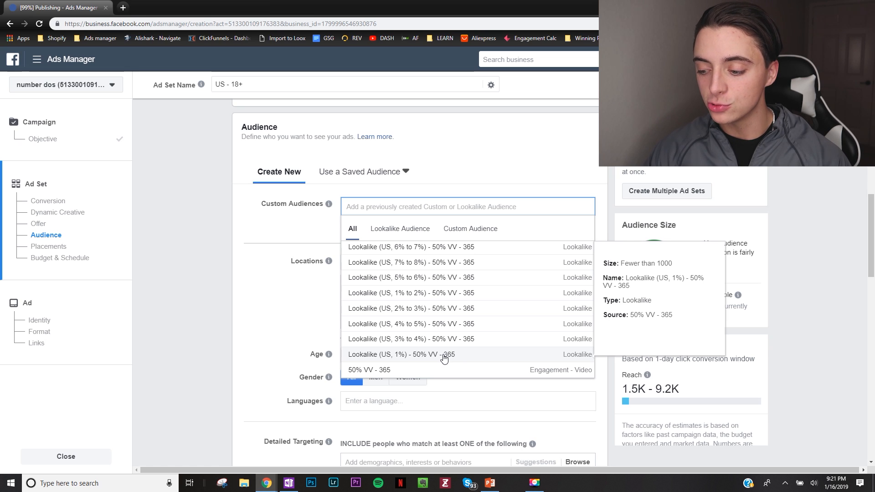
pyautogui.click(444, 359)
# Rename the ad set as "1% (50% VV) - $5"
pyautogui.scroll(8, 319, 242)
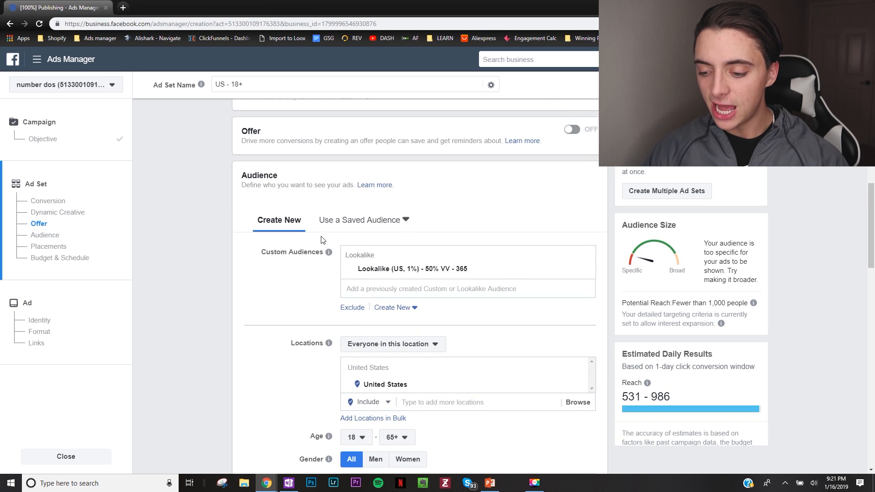
pyautogui.click(358, 126)
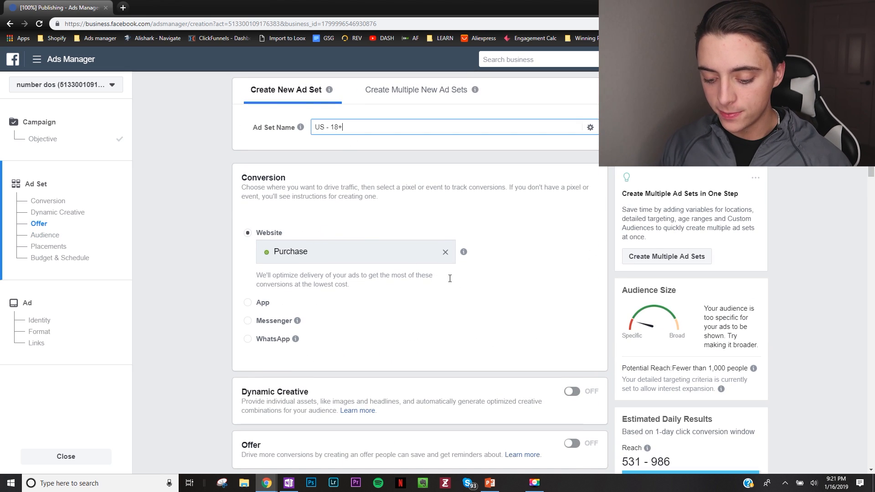
pyautogui.press('BackSpace')
pyautogui.press('BackSpace')
pyautogui.press('BackSpace')
pyautogui.press('BackSpace')
pyautogui.press('BackSpace')
pyautogui.press('BackSpace')
pyautogui.press('BackSpace')
pyautogui.press('BackSpace')
pyautogui.write('1% (50% VV')
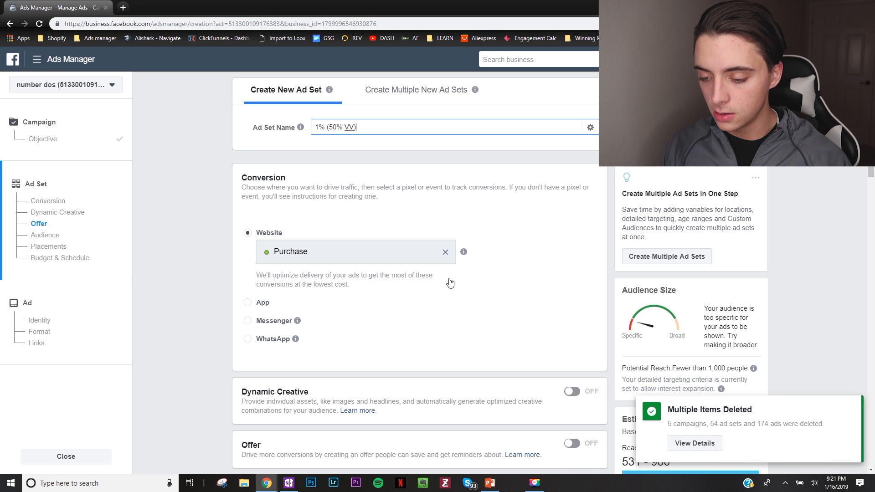
pyautogui.write(') - $5')
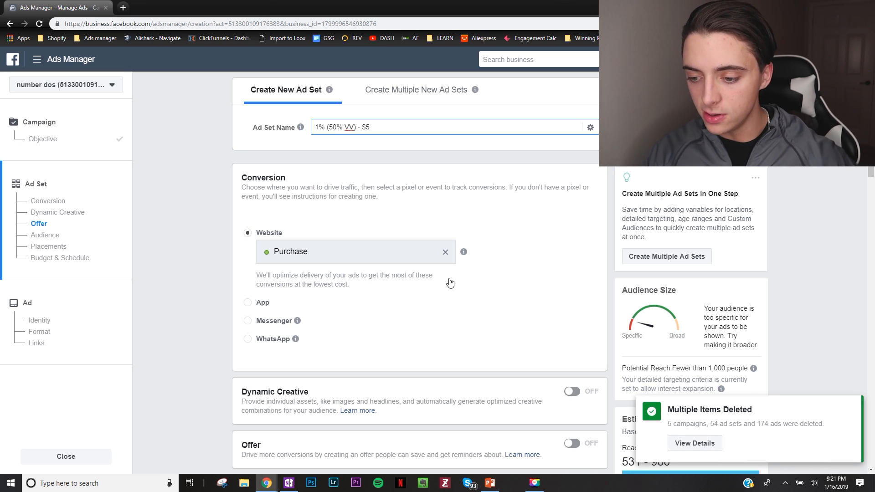
# Remove United States from the ad set's targeted locations
pyautogui.scroll(-8, 577, 327)
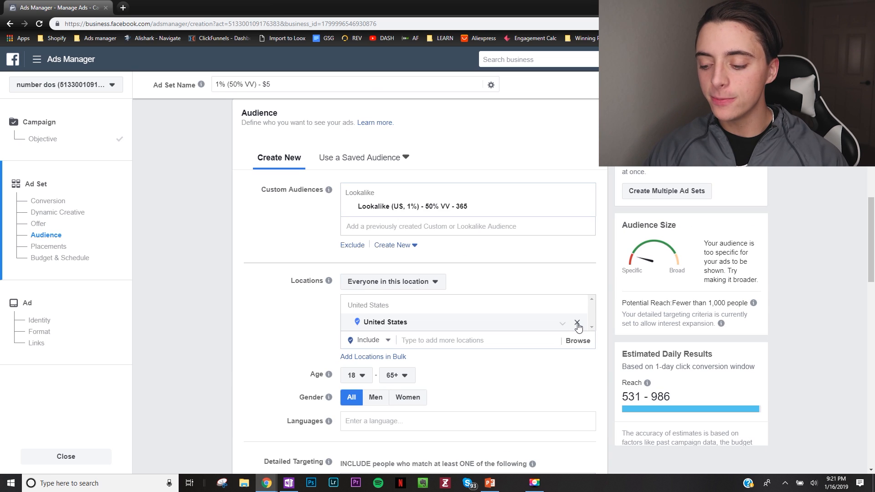
pyautogui.click(577, 323)
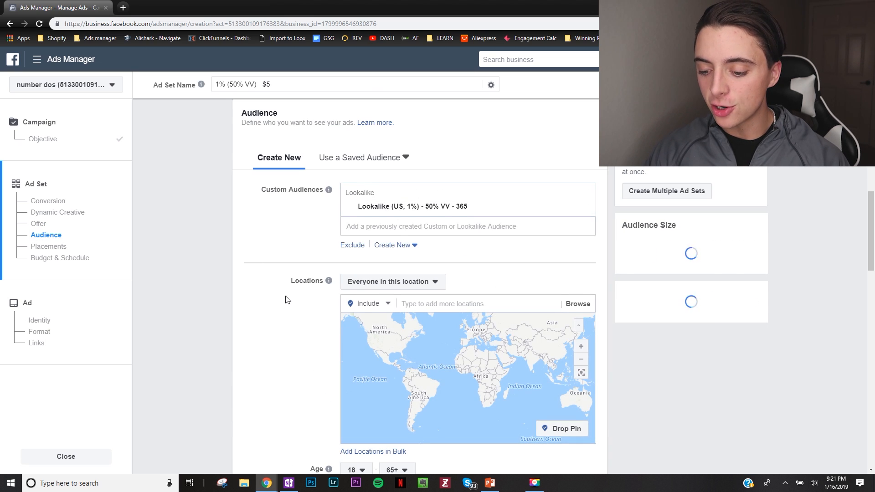
pyautogui.scroll(-4, 284, 296)
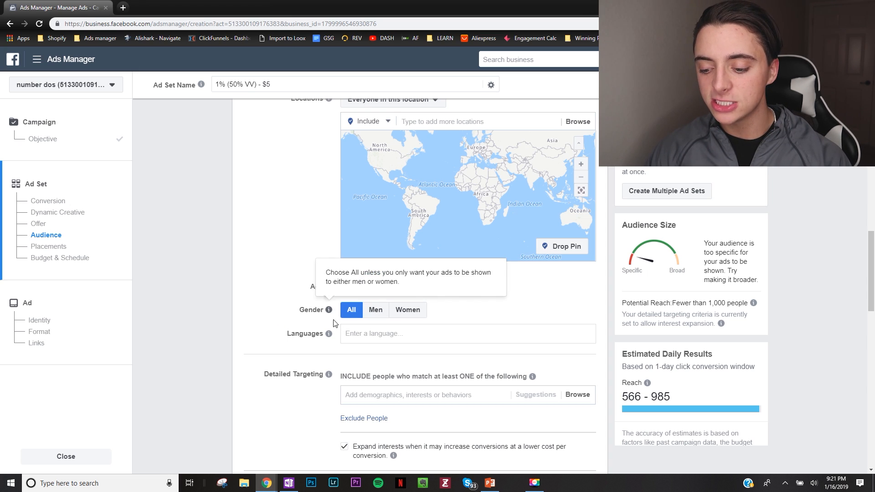
# Turn off interest expansion in the ad set's detailed targeting
pyautogui.scroll(-2, 316, 346)
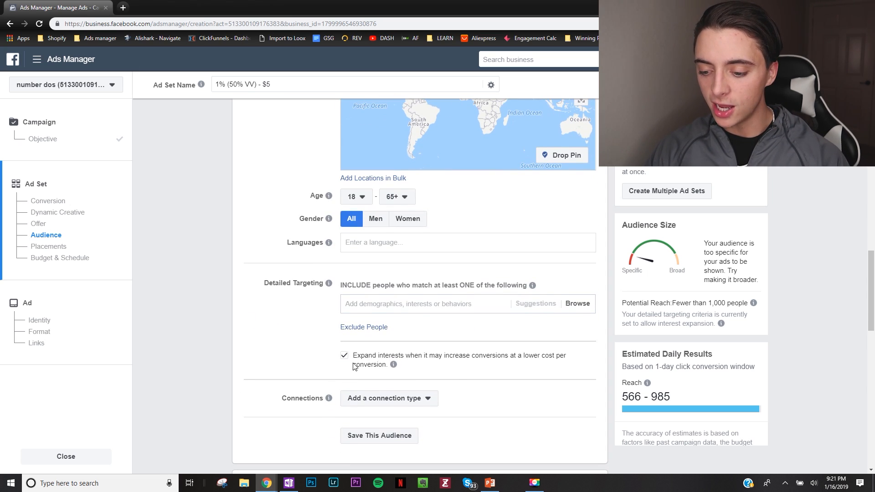
pyautogui.click(345, 356)
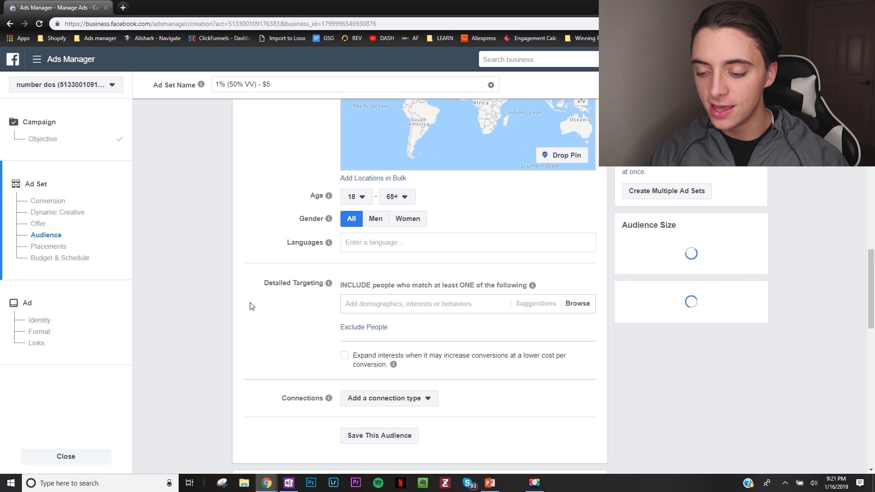
# Review the ad set's audience, platform placements, daily budget, schedule, conversion window and bid strategy settings
pyautogui.scroll(2, 250, 308)
pyautogui.scroll(4, 249, 307)
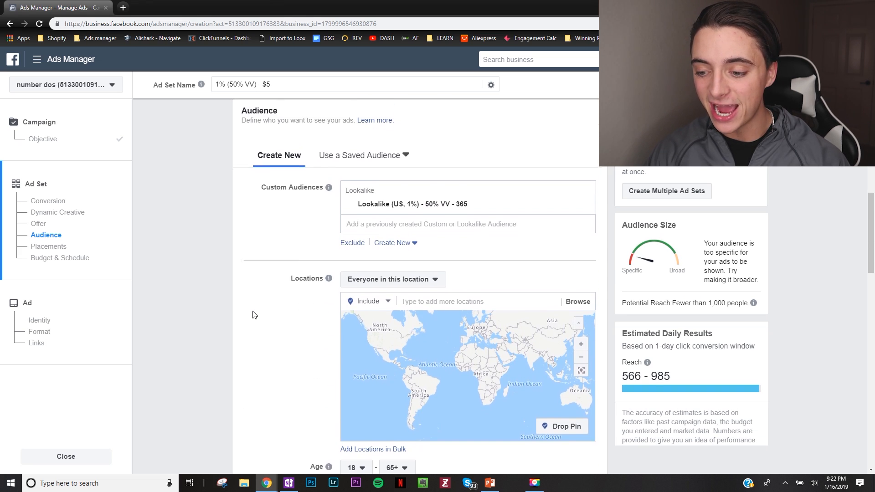
pyautogui.scroll(-10, 252, 313)
pyautogui.scroll(-6, 283, 375)
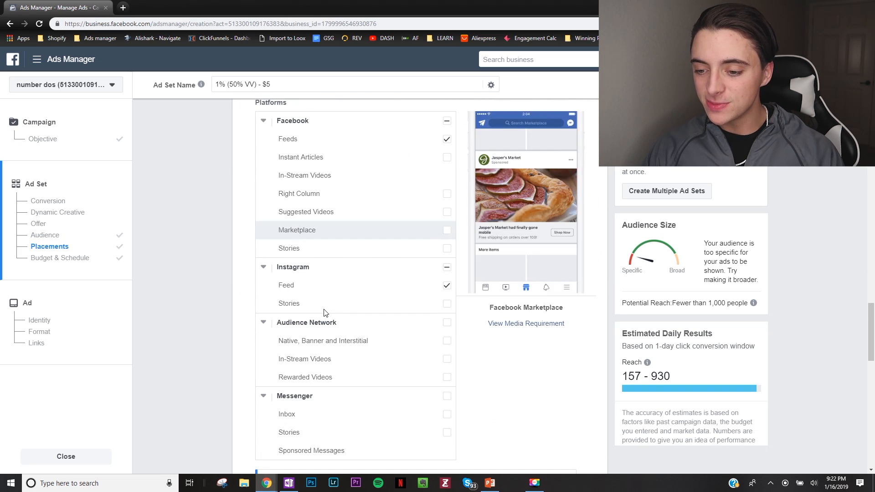
pyautogui.scroll(-1, 396, 279)
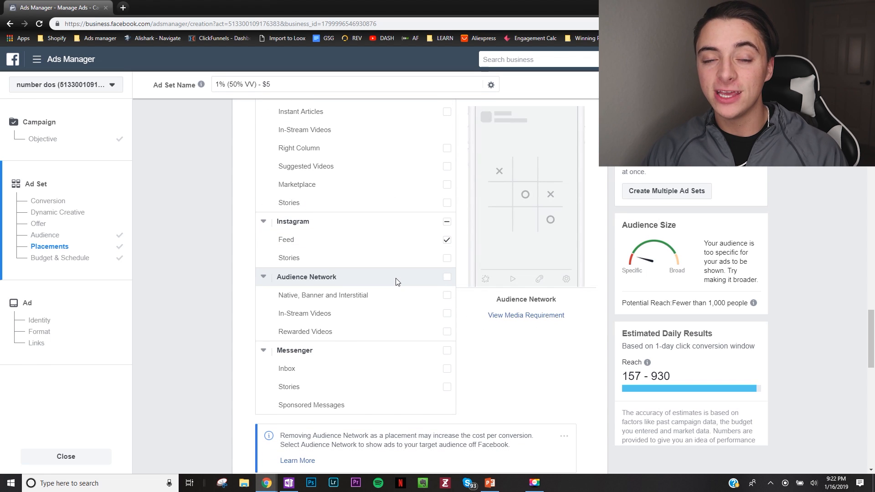
pyautogui.scroll(-10, 403, 272)
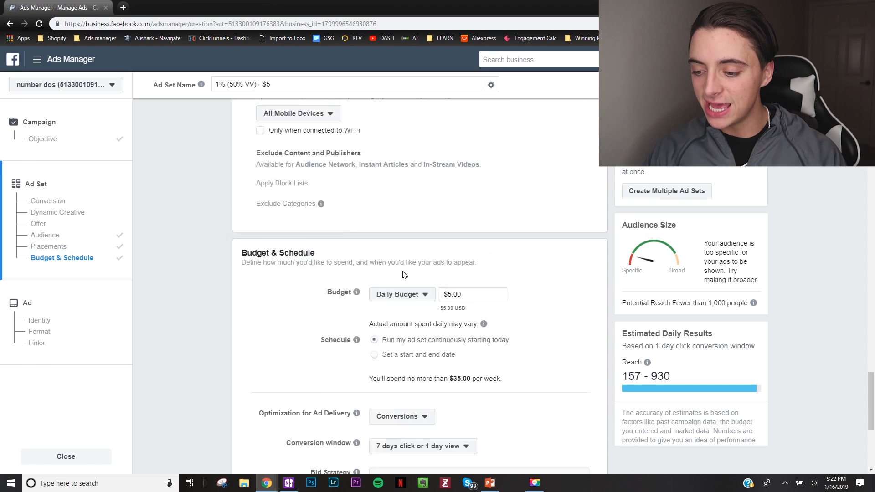
pyautogui.scroll(2, 444, 242)
pyautogui.scroll(-3, 410, 282)
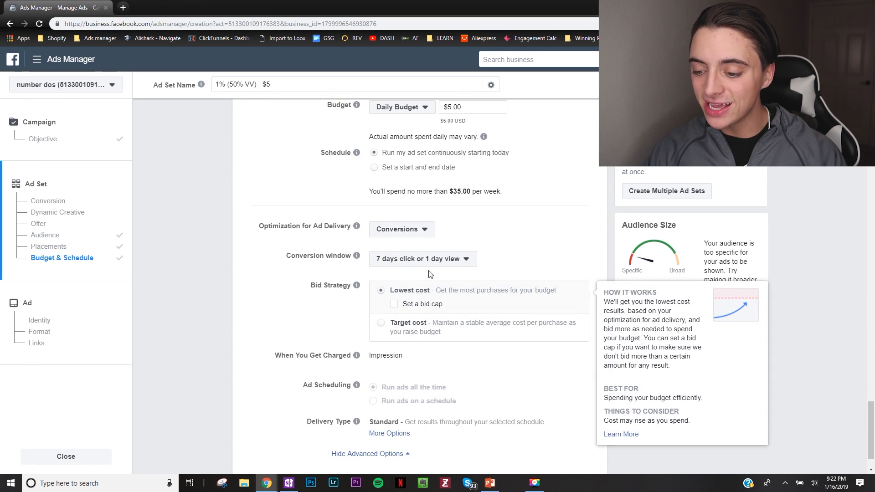
pyautogui.scroll(15, 362, 295)
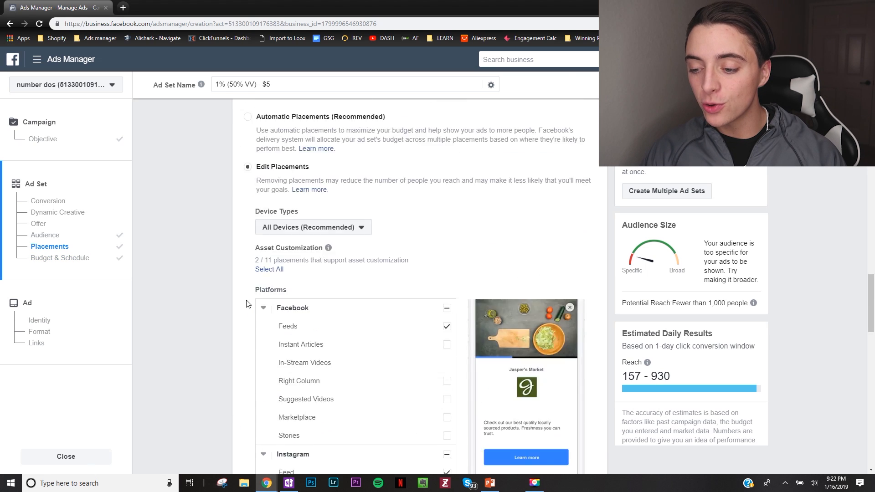
pyautogui.scroll(10, 246, 302)
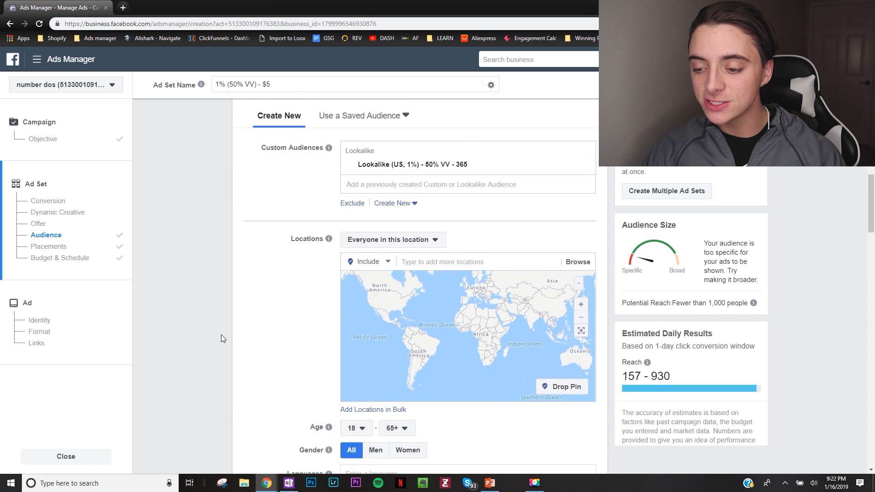
pyautogui.scroll(-3, 266, 236)
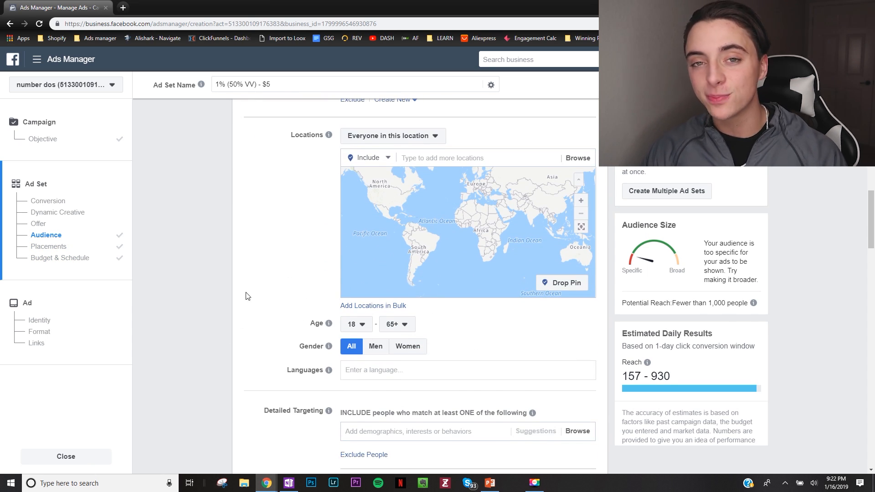